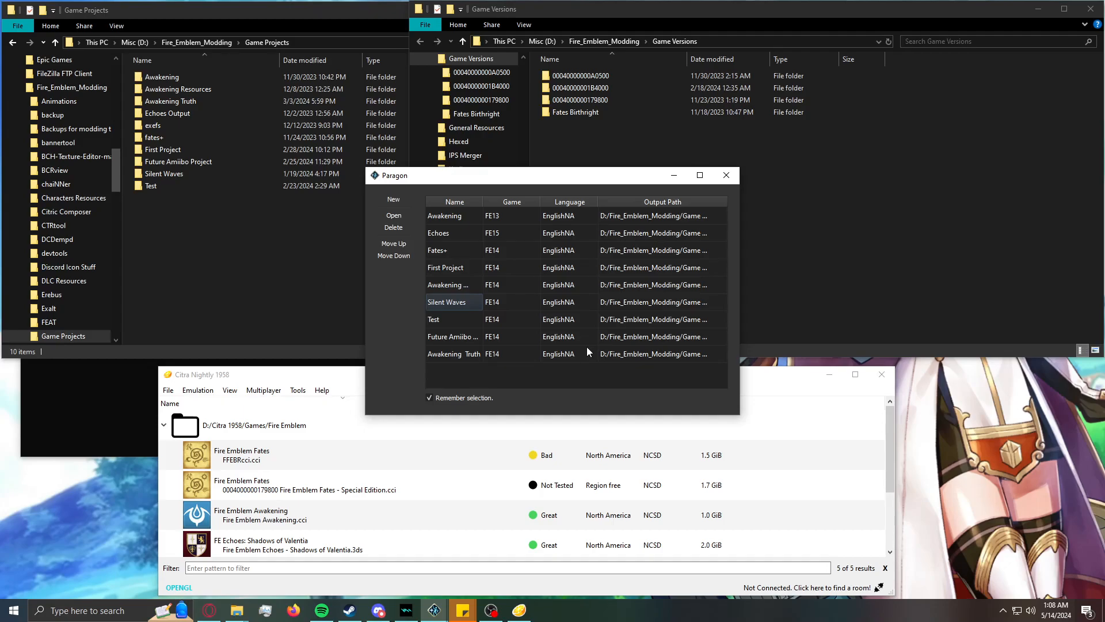
Start a new project named Video Tutorial with language EnglishNA and game FE14.
left_click(393, 199)
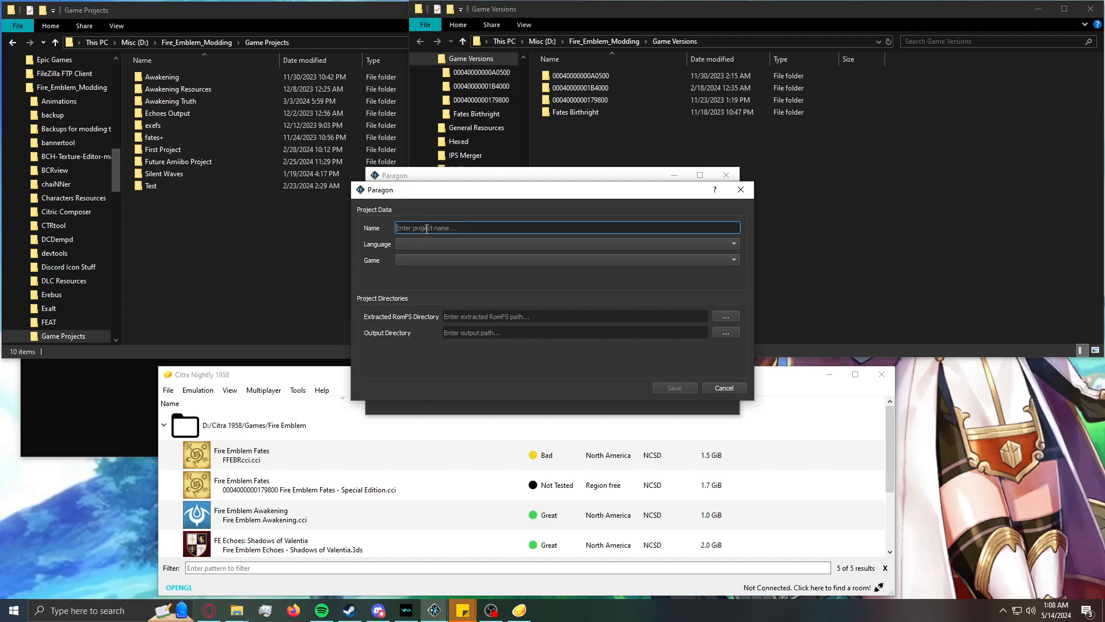
type("Video Tutorial")
left_click(449, 245)
left_click(439, 255)
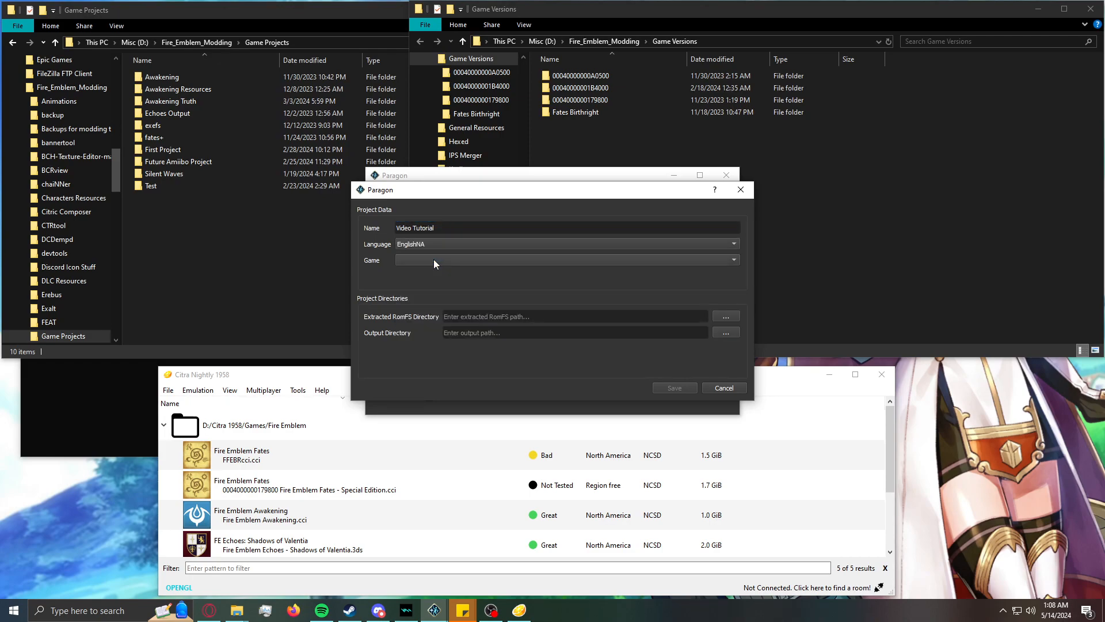
left_click(431, 259)
left_click(422, 288)
left_click_drag(495, 193, 539, 205)
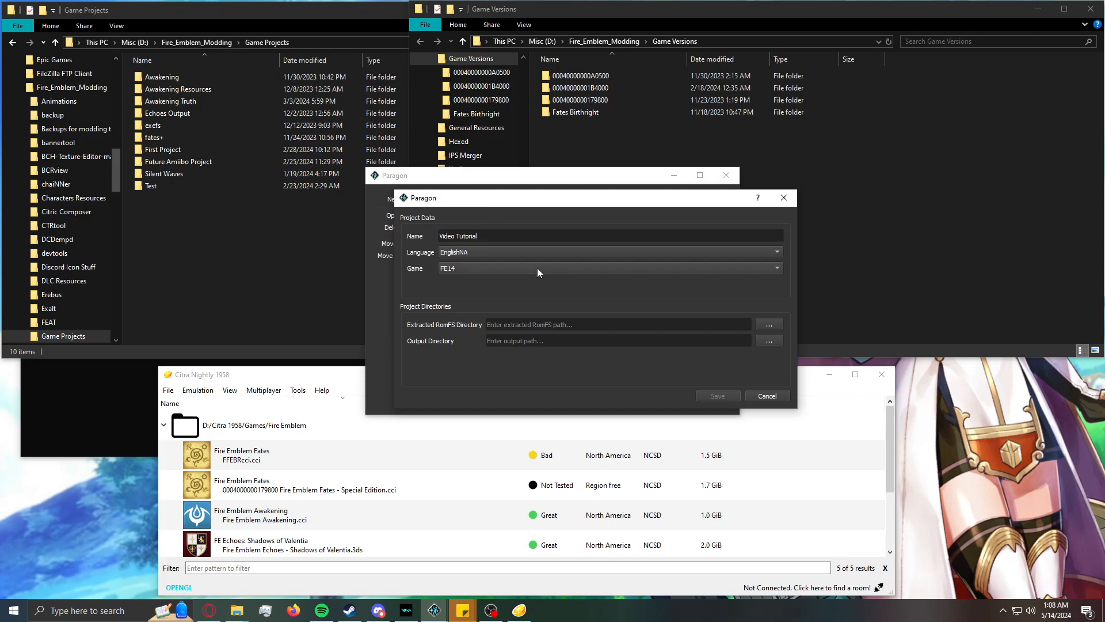
Switch to Citra and dump the RomFS of the Fire Emblem Fates - Special Edition game.
left_click(352, 378)
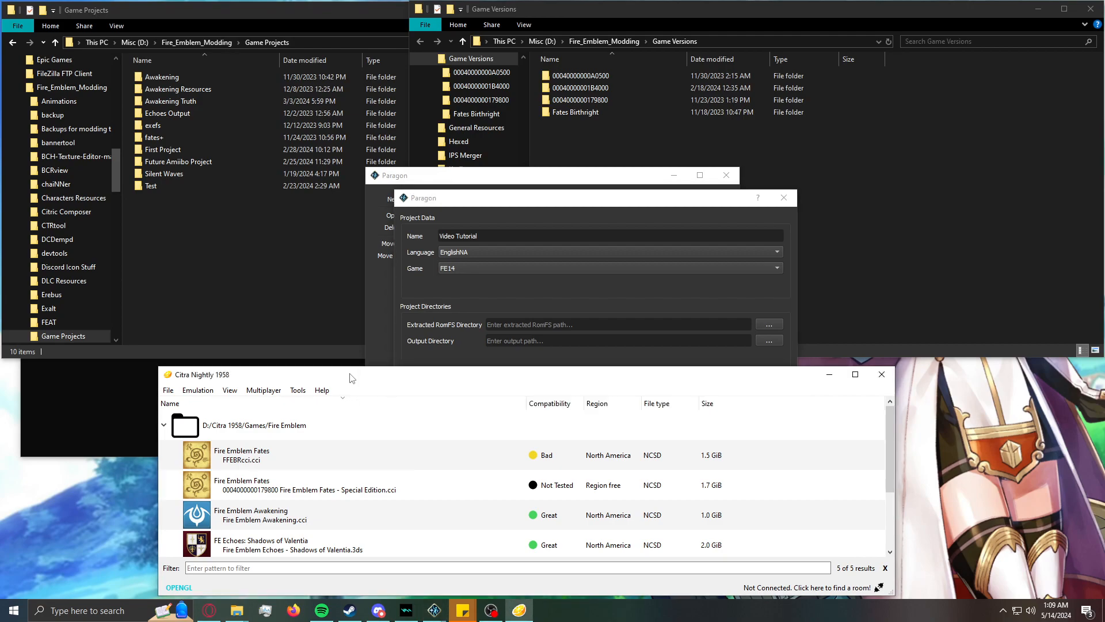
left_click_drag(351, 377, 299, 357)
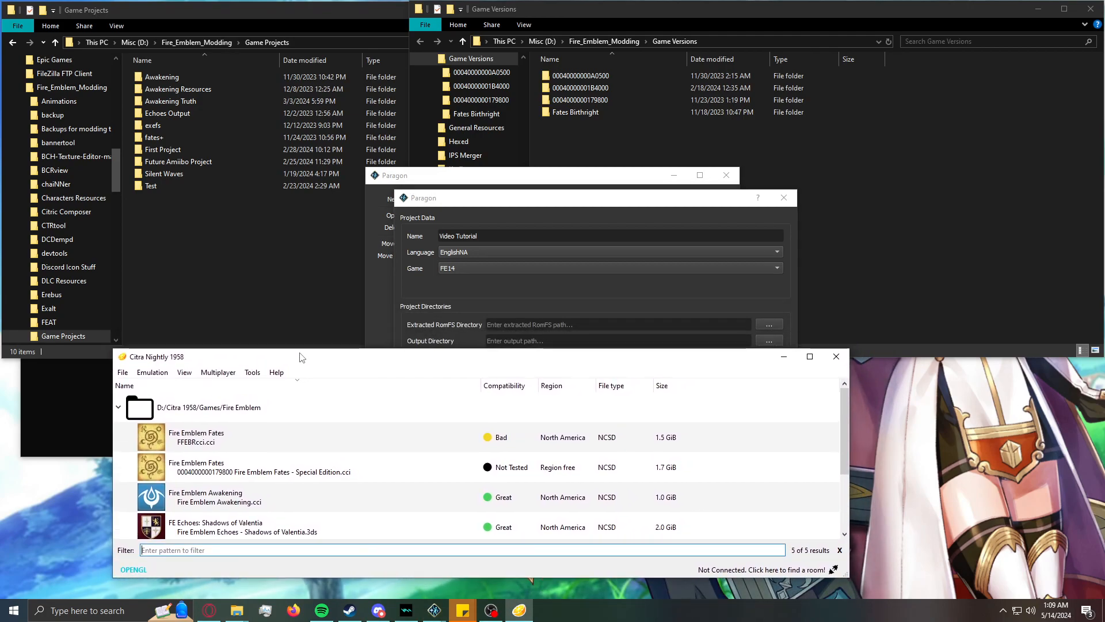
left_click(315, 471)
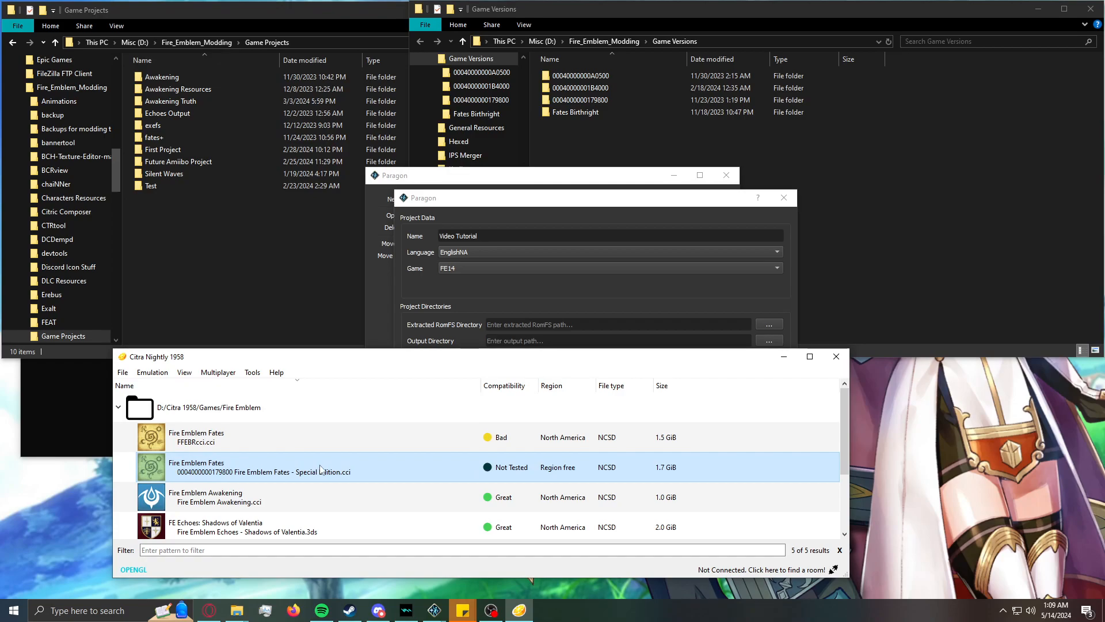
right_click(295, 467)
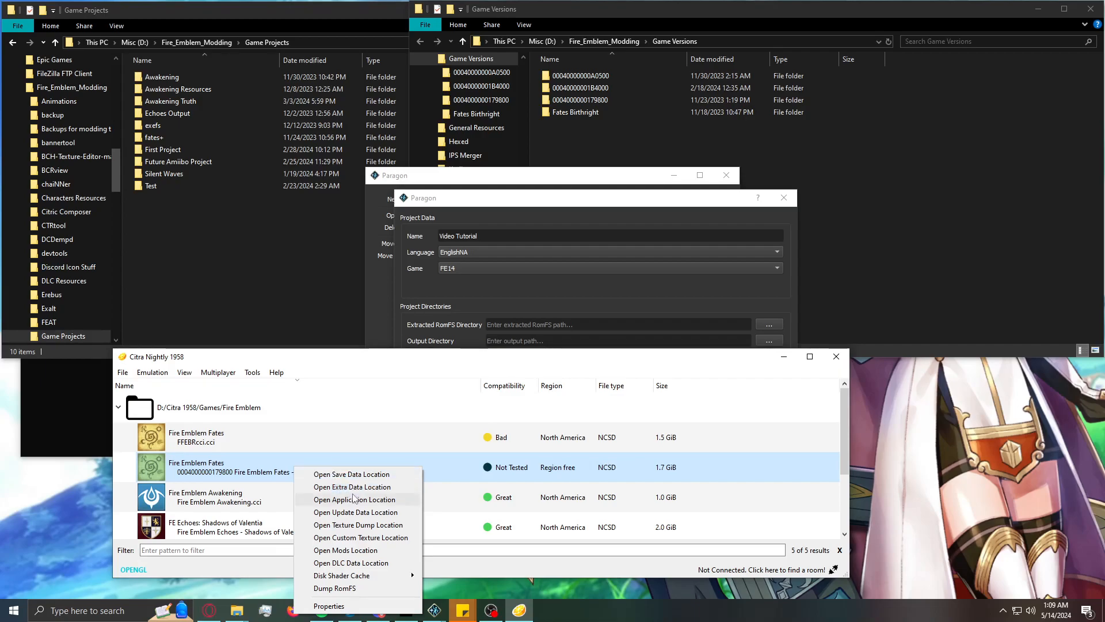
left_click(389, 589)
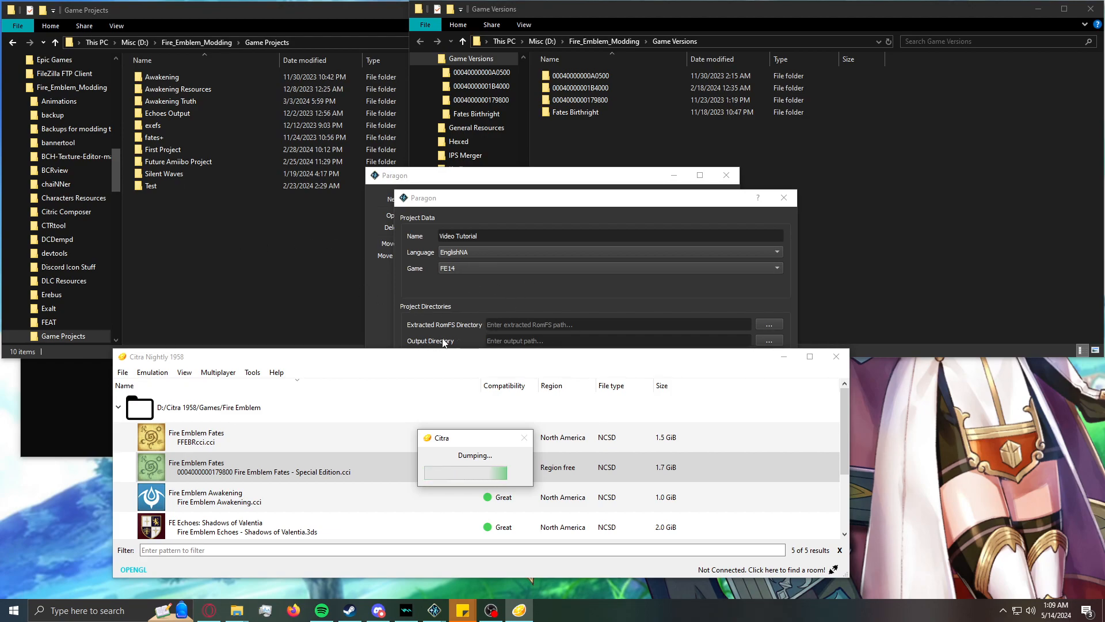
Create a new folder named Video Tutorial inside the Game Projects folder.
left_click(247, 240)
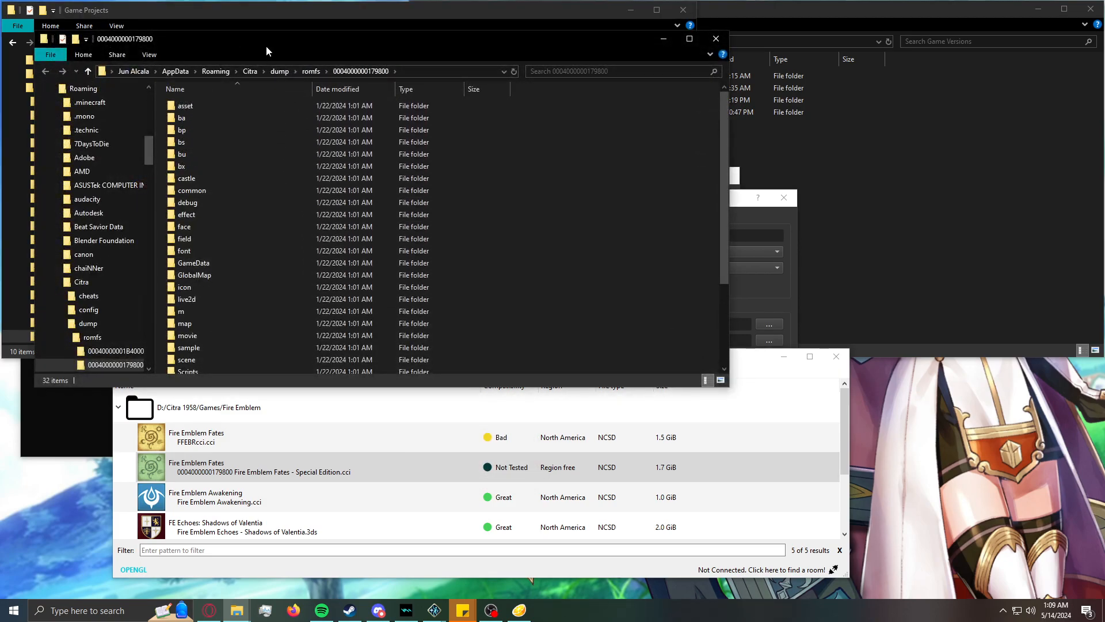
left_click(285, 19)
right_click(236, 242)
mouse_move(302, 393)
left_click(403, 395)
type("Vi")
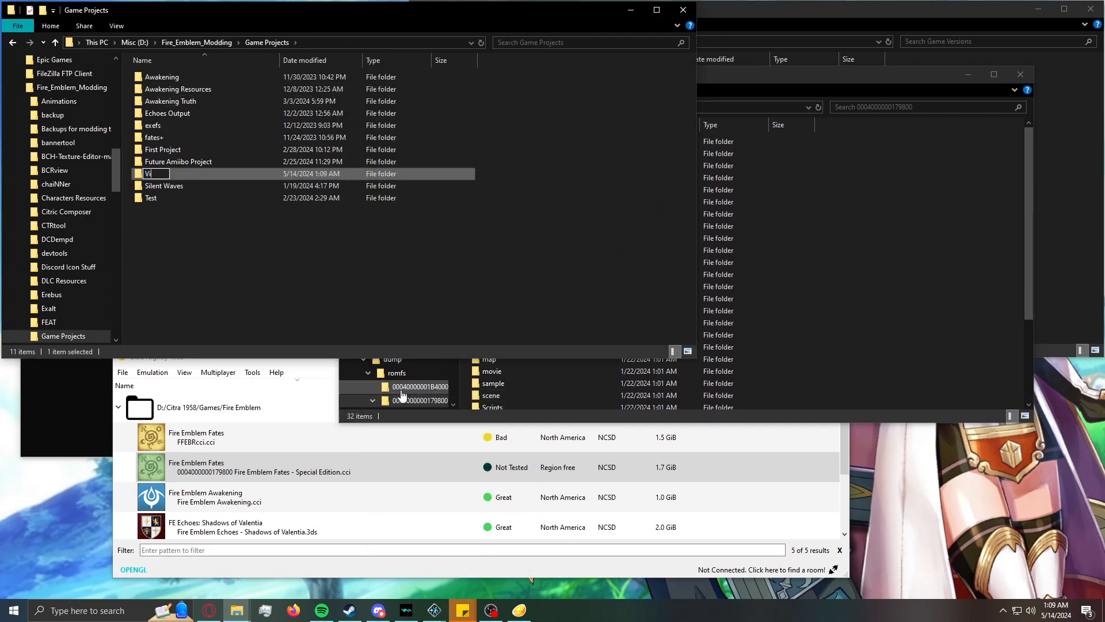
type("deo Tutorial")
key("Return")
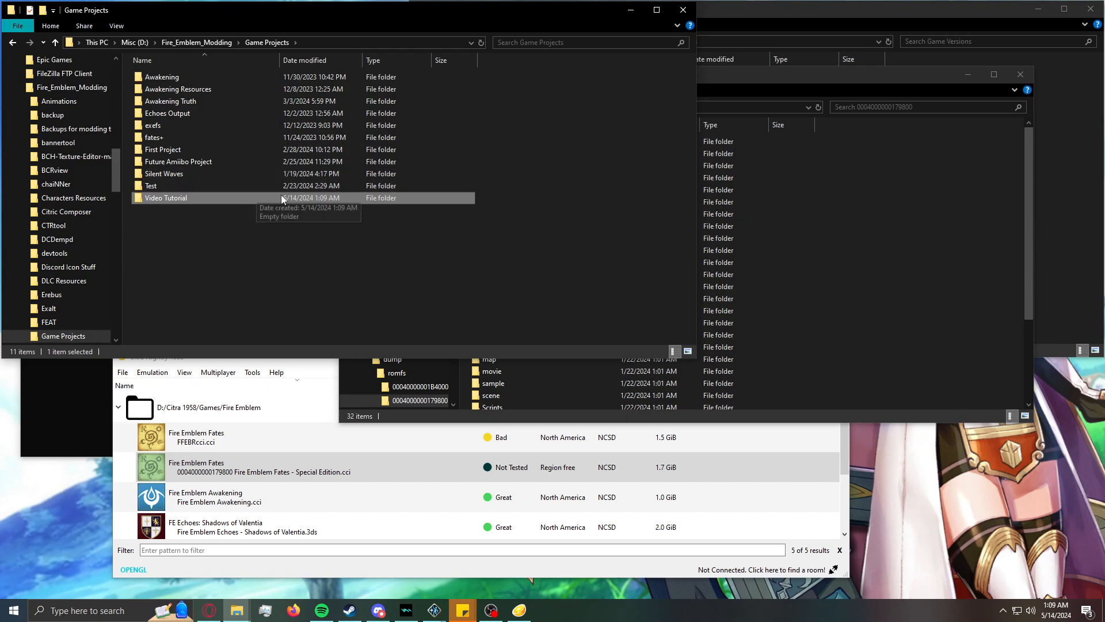
left_click(340, 250)
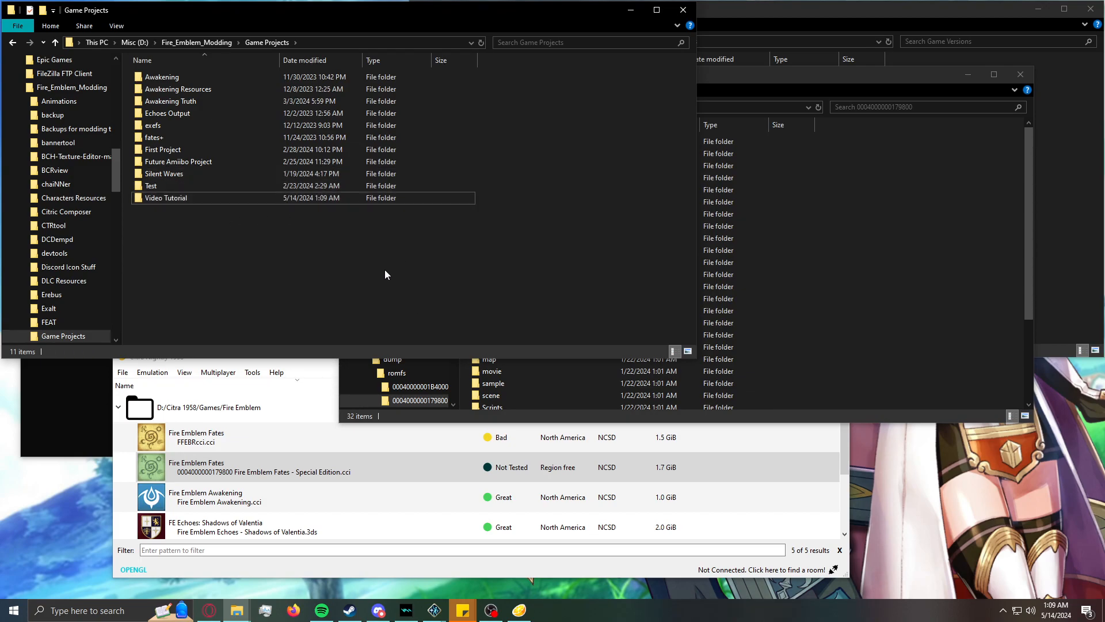
left_click(914, 295)
left_click_drag(633, 78, 480, 85)
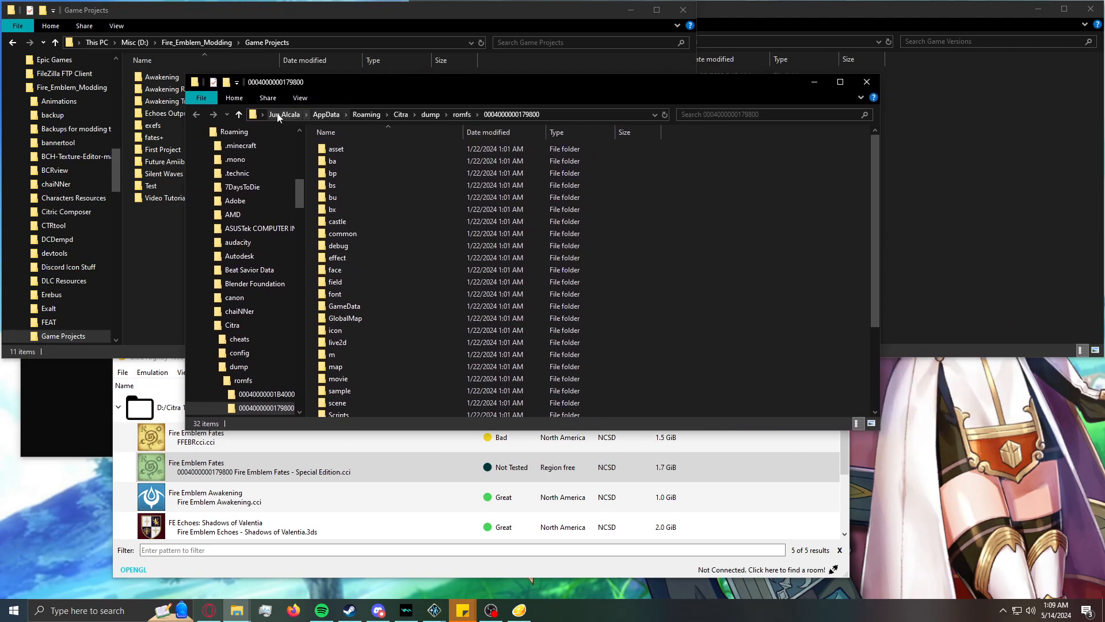
left_click_drag(509, 83, 480, 113)
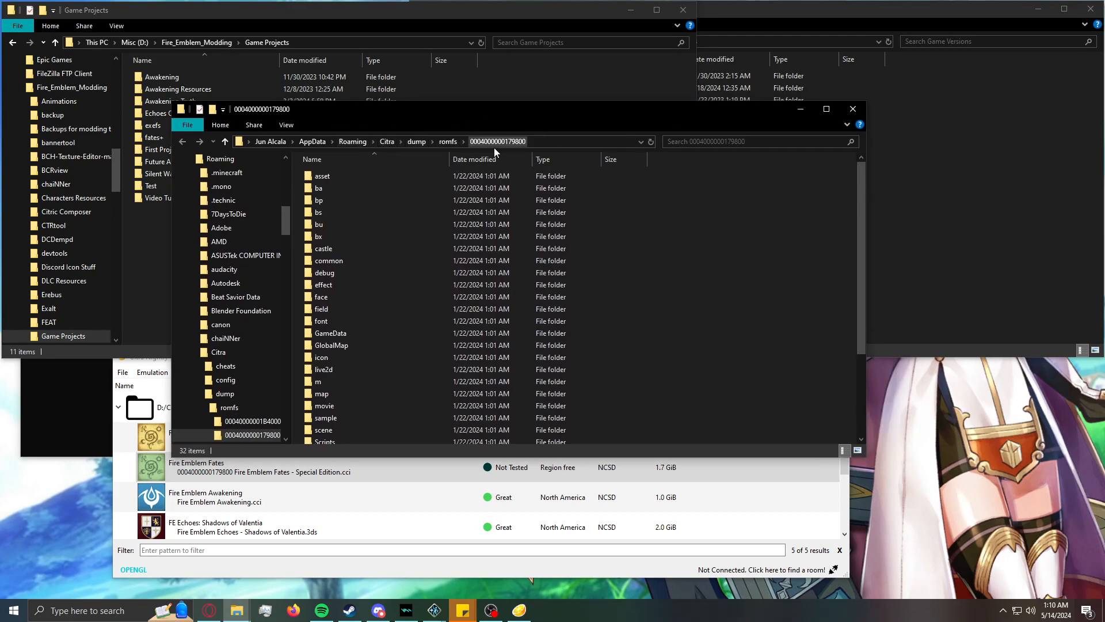
left_click(449, 142)
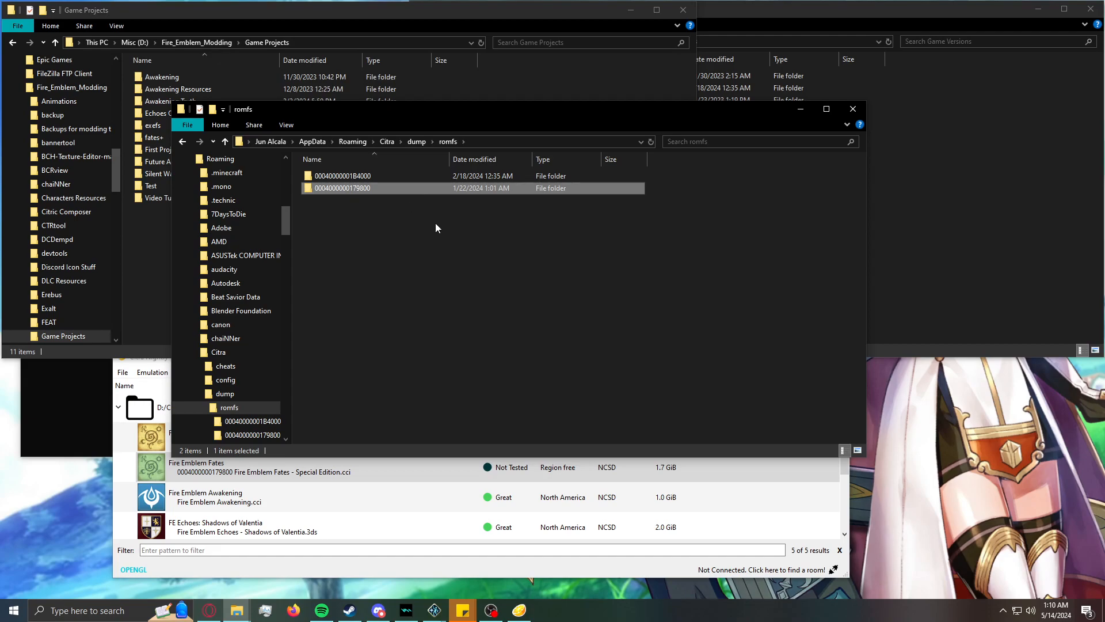
left_click(368, 461)
right_click(369, 461)
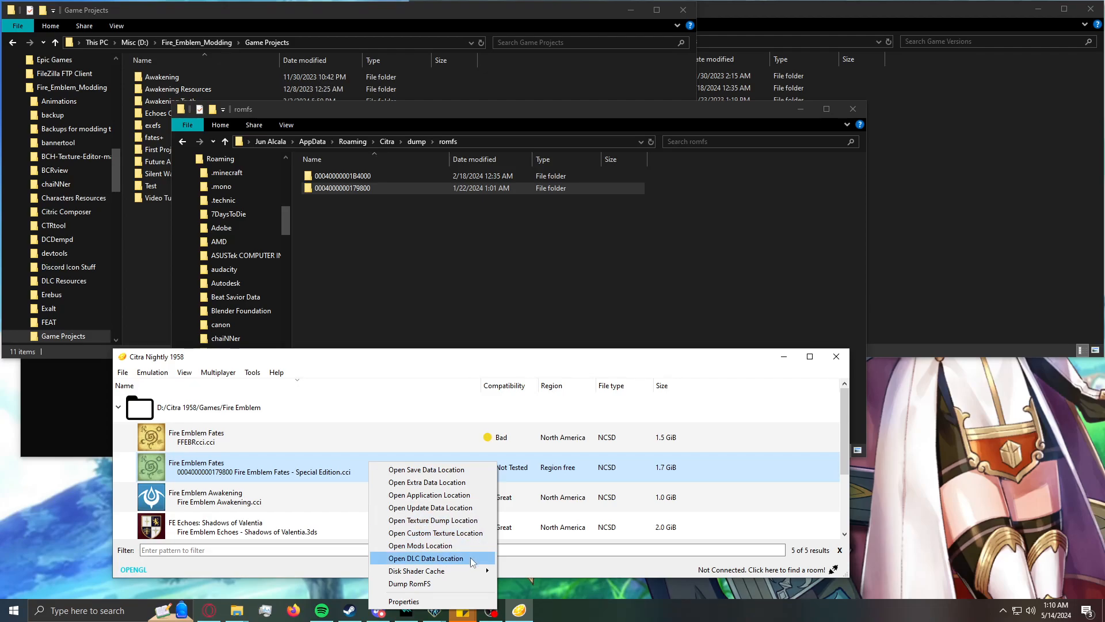
left_click(590, 574)
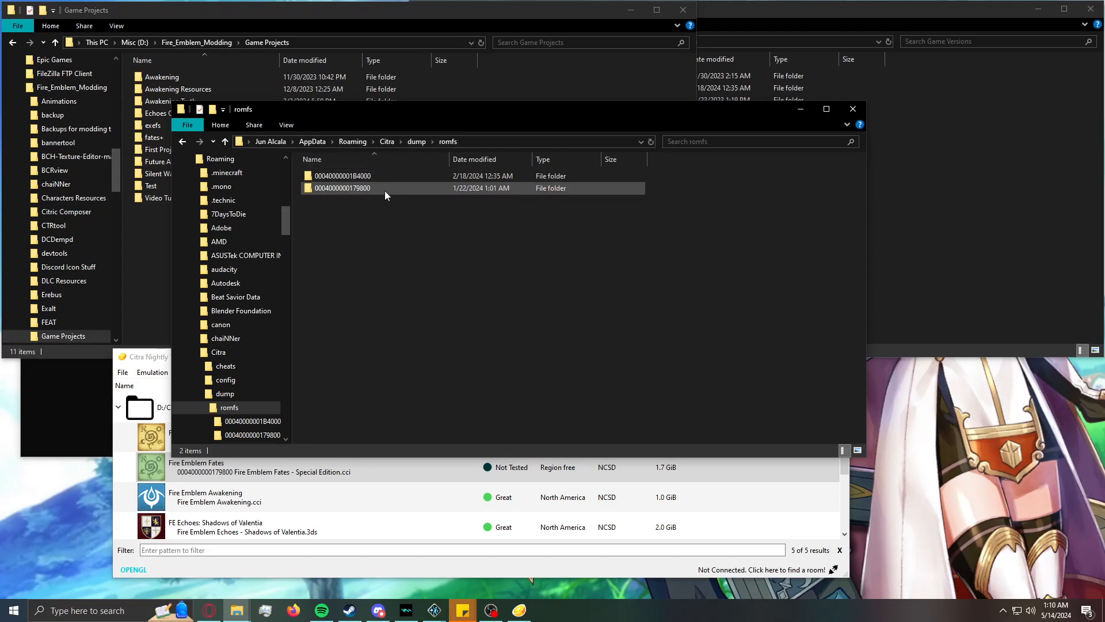
left_click(370, 188)
left_click(372, 207)
left_click(361, 190)
left_click(402, 217)
left_click(369, 190)
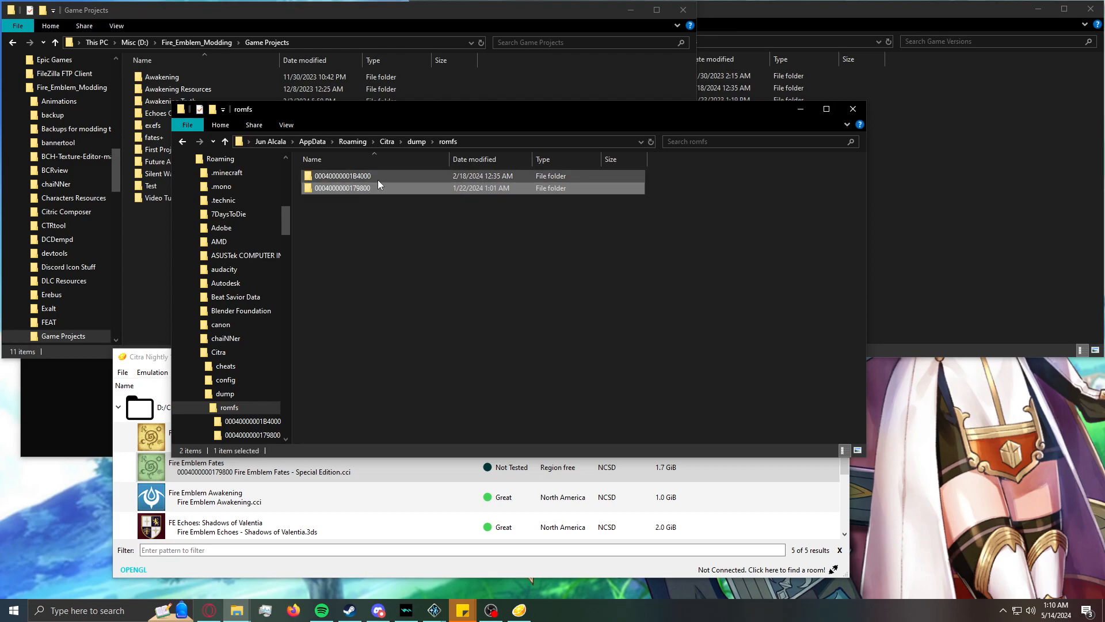
double_click(420, 189)
scroll(504, 346, "down", 3)
scroll(503, 346, "up", 3)
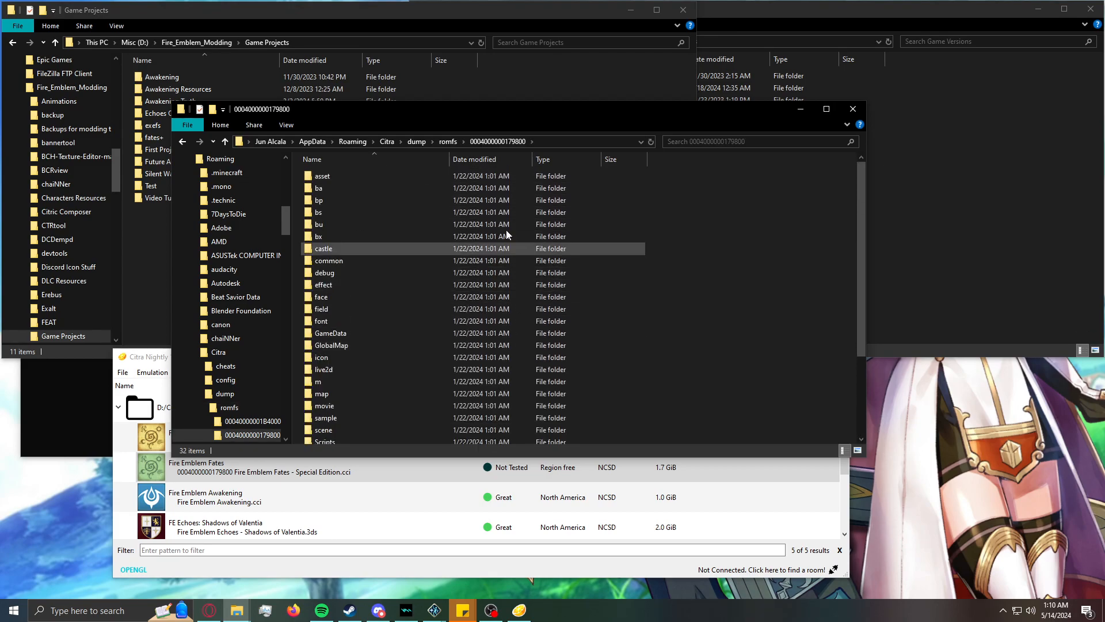
left_click(224, 143)
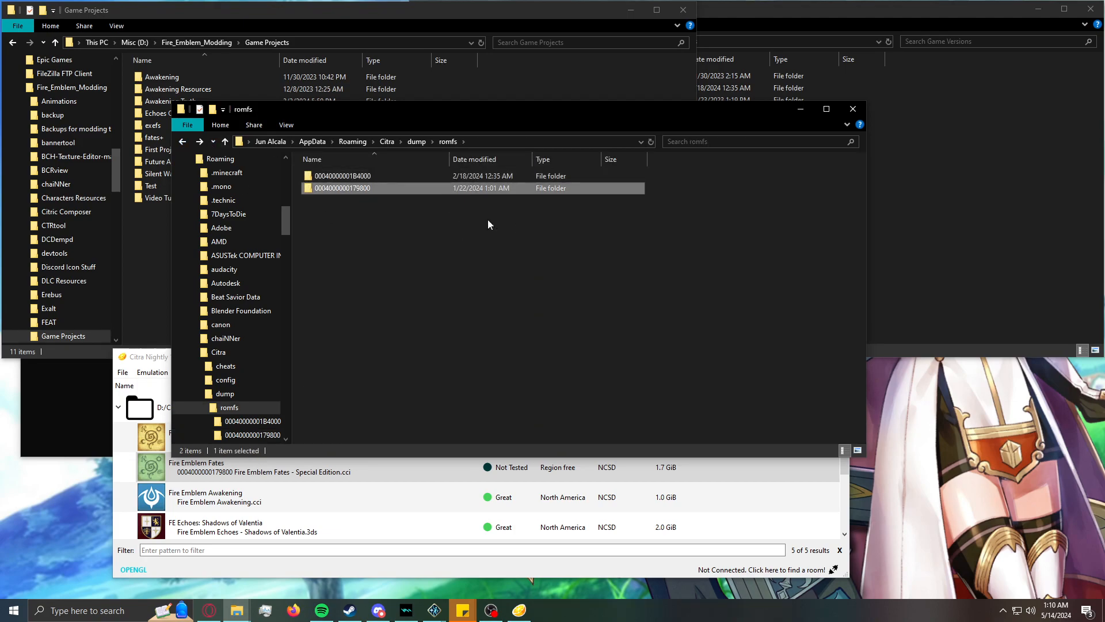
Compare the dumped game folders in romfs with the ones stored in Game Versions.
mouse_move(434, 611)
left_click(510, 561)
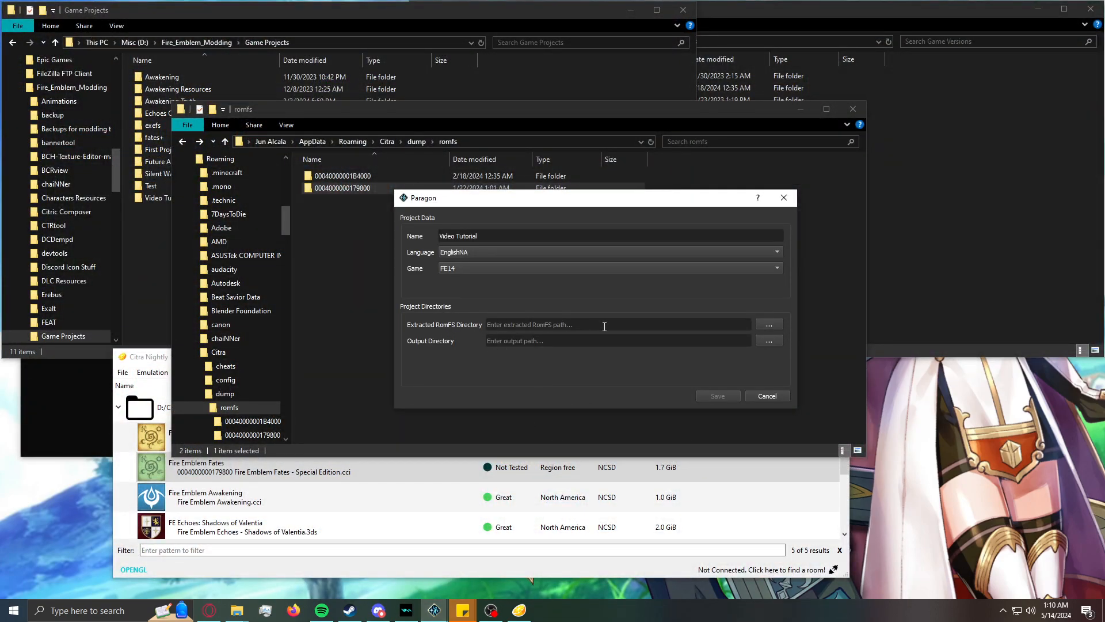
left_click_drag(514, 208, 647, 206)
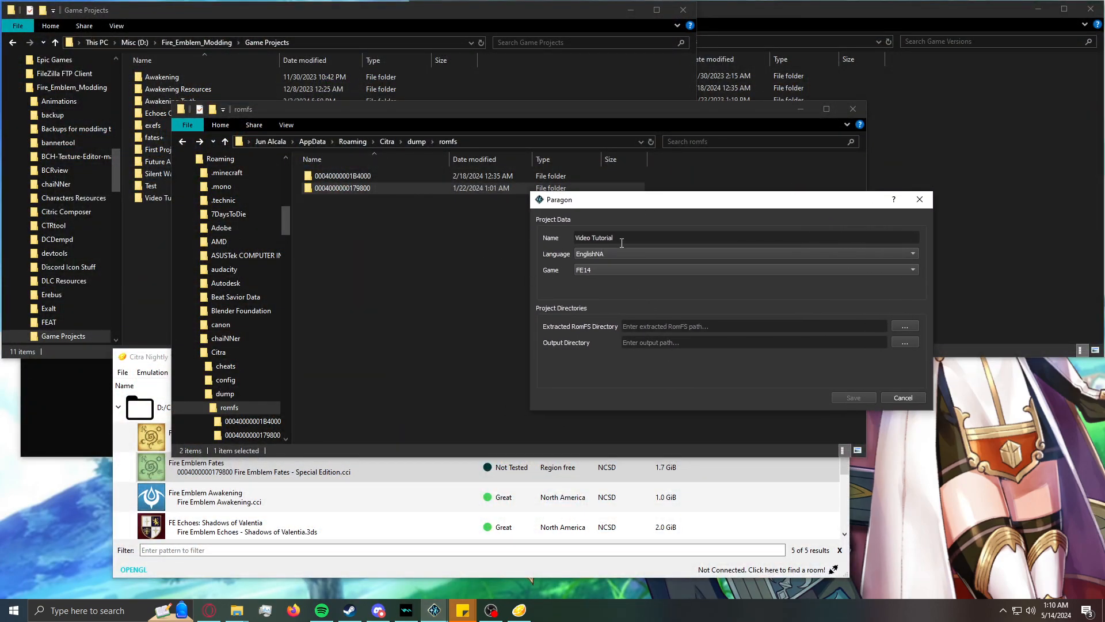
left_click(389, 190)
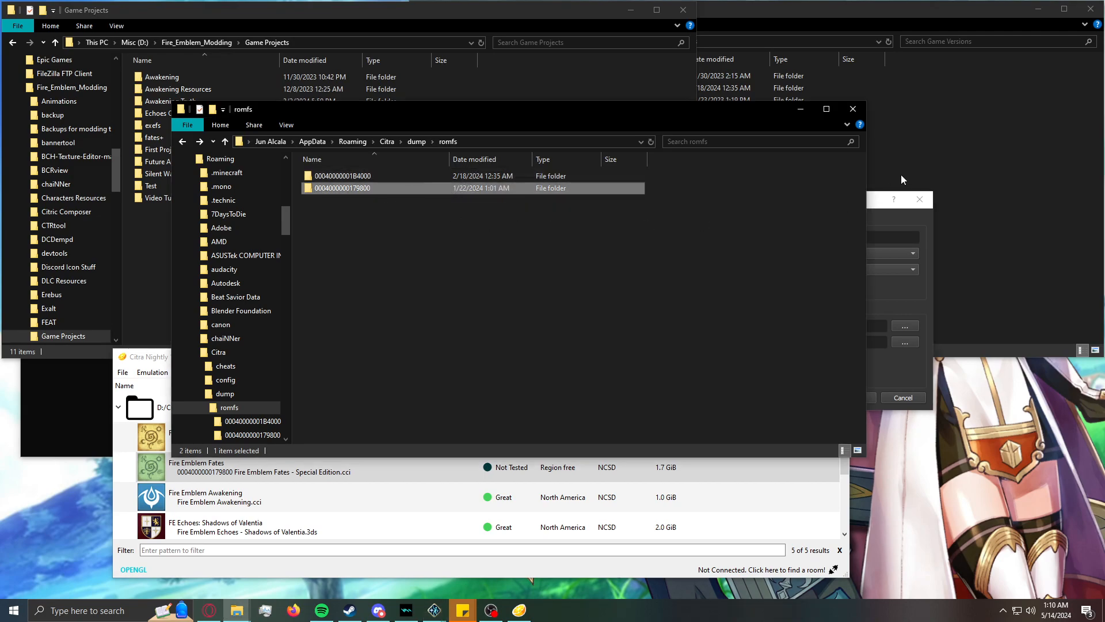
left_click(872, 164)
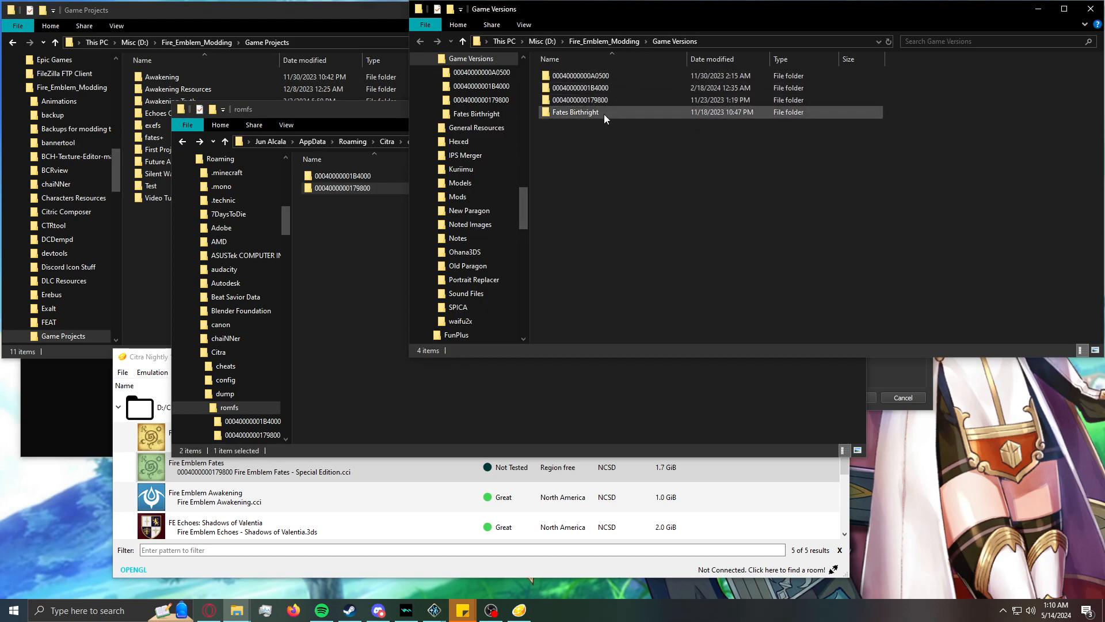
left_click(388, 234)
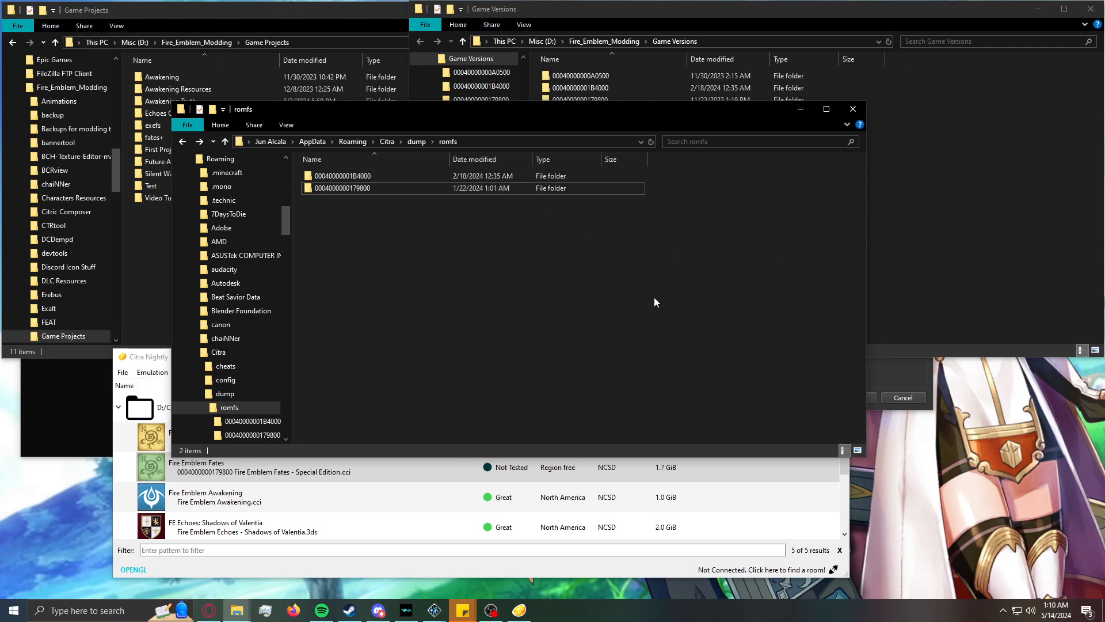
left_click(435, 610)
left_click(546, 580)
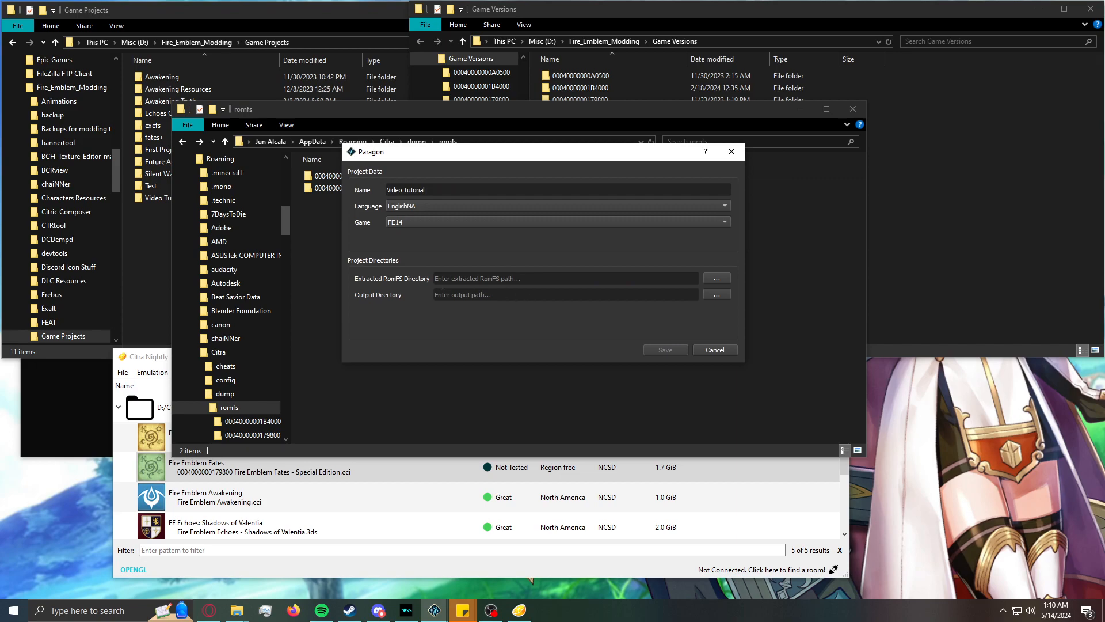
left_click(708, 280)
left_click(548, 188)
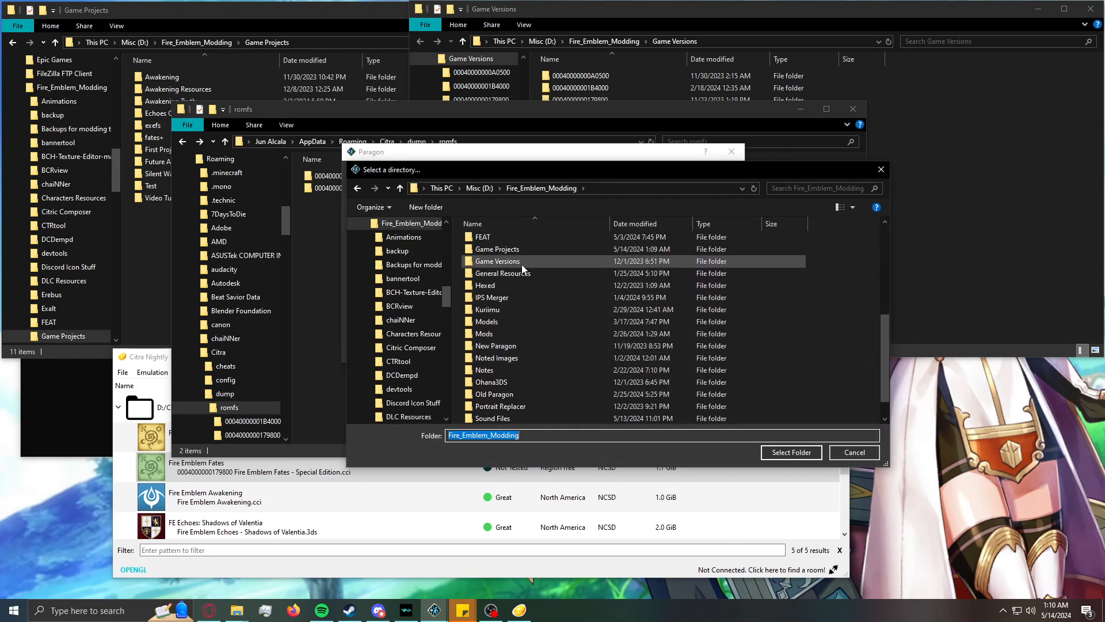
left_click(524, 261)
double_click(523, 261)
left_click(531, 265)
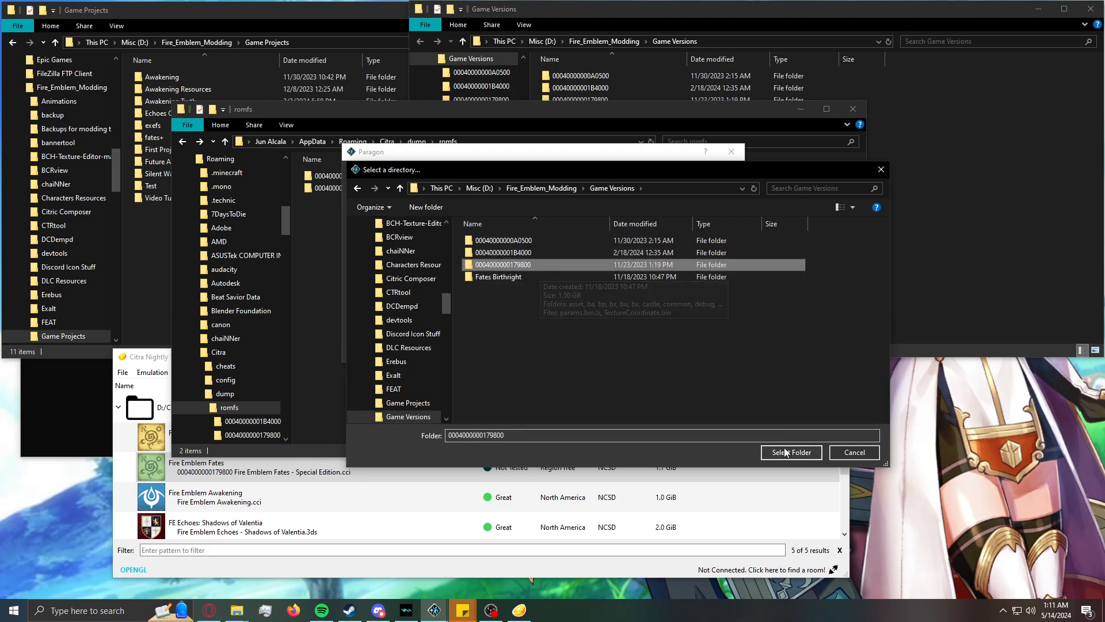
key("Return")
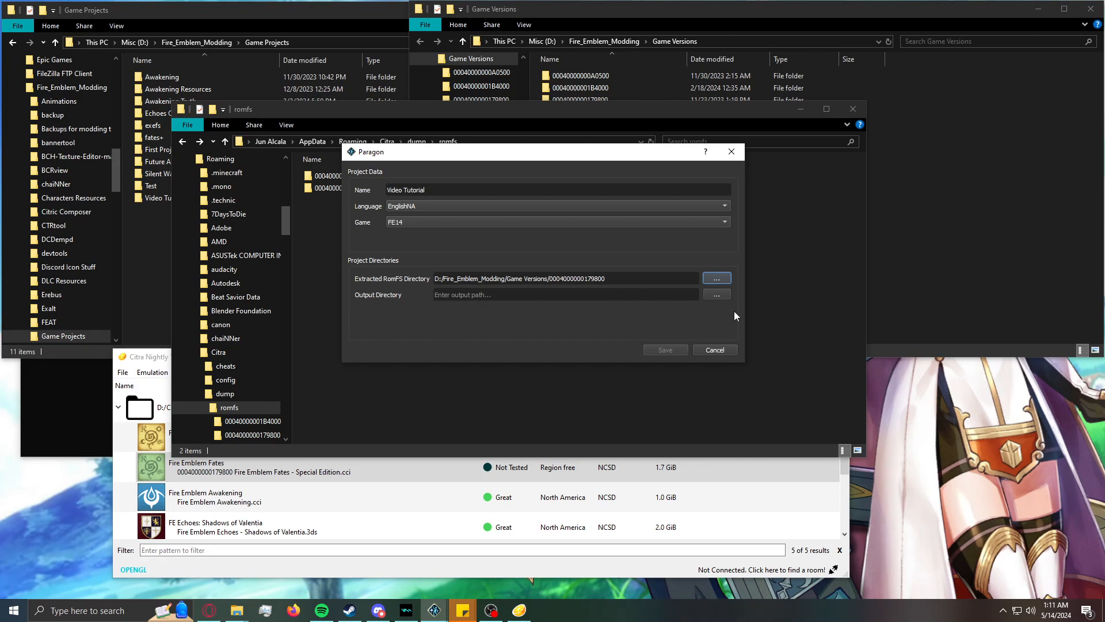
Set the project's output directory to the Video Tutorial folder in Fire_Emblem_Modding/Game Projects.
left_click(717, 294)
left_click(562, 190)
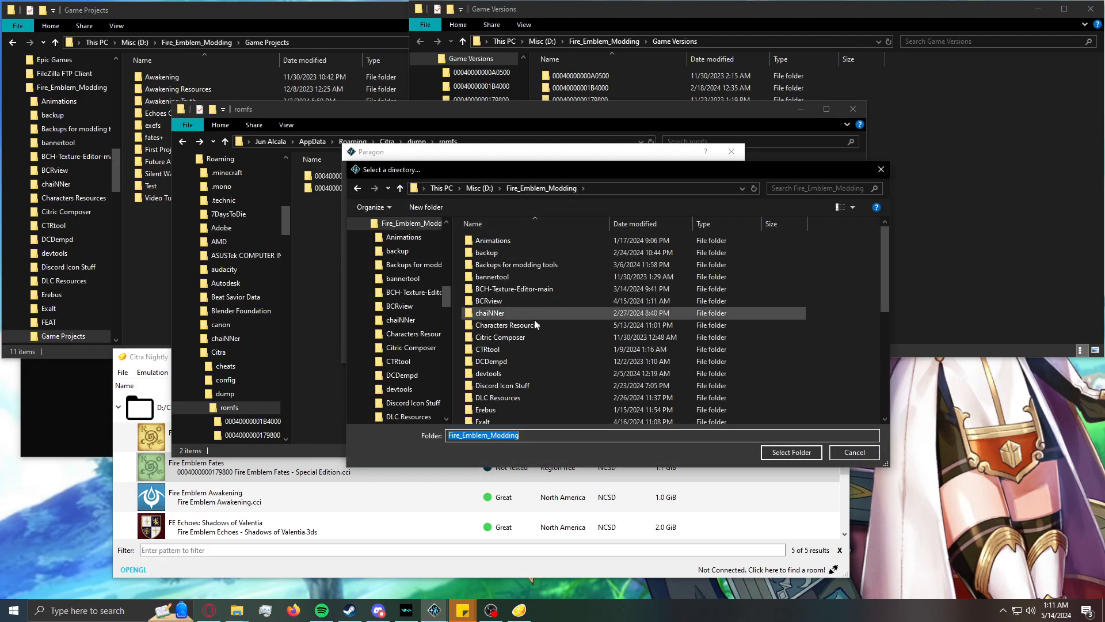
scroll(526, 373, "down", 6)
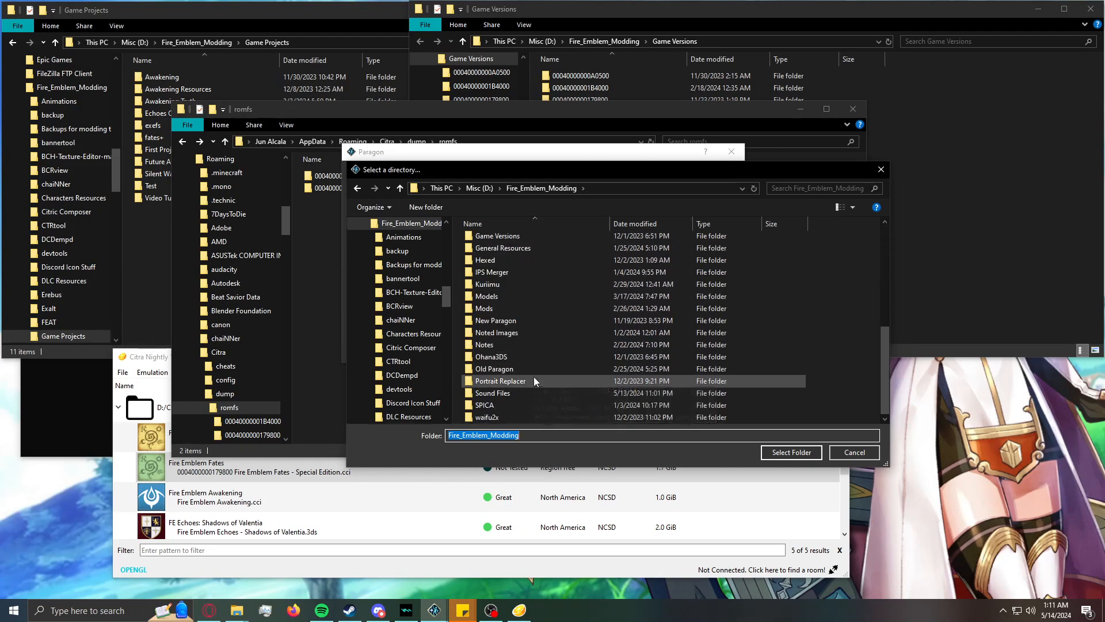
scroll(550, 375, "up", 2)
double_click(538, 284)
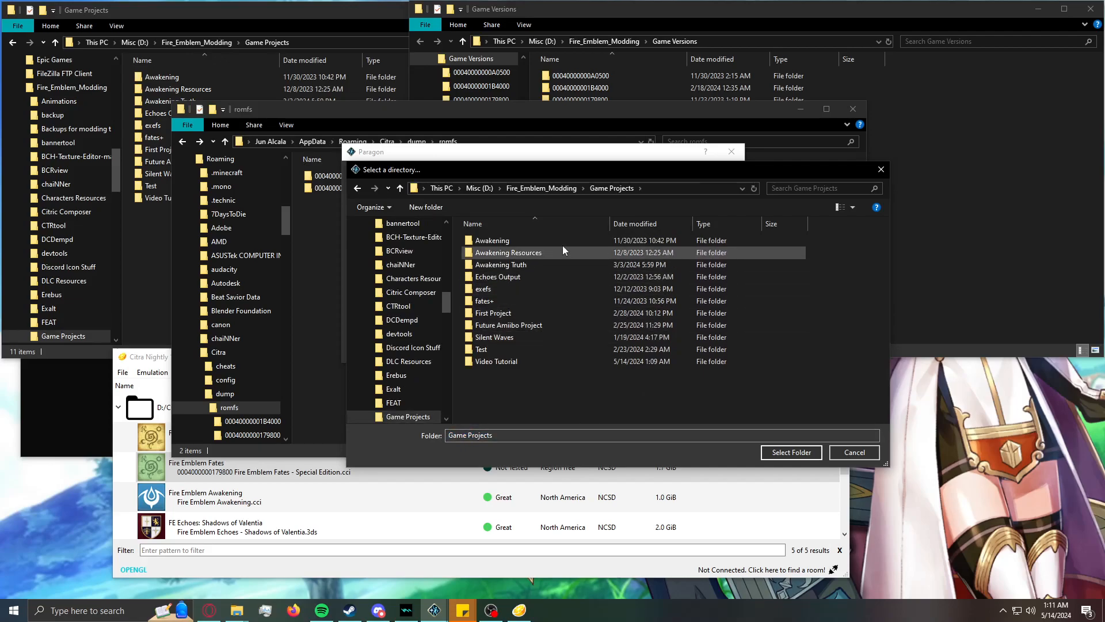
left_click(532, 361)
left_click(792, 452)
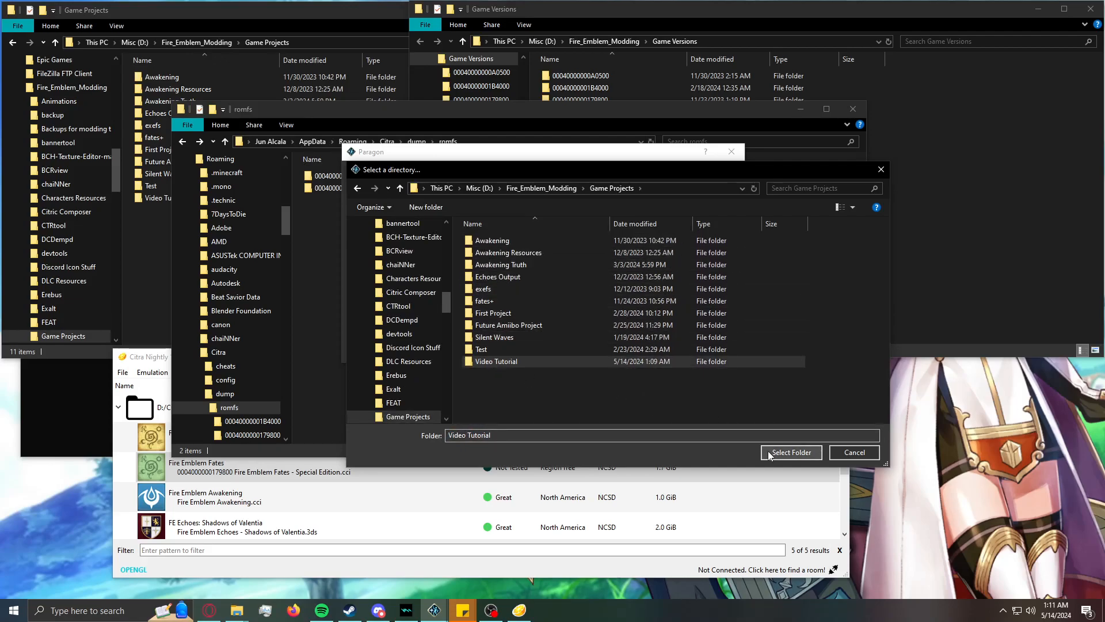
Save the new project and bring Paragon's project list back to the front.
left_click(659, 350)
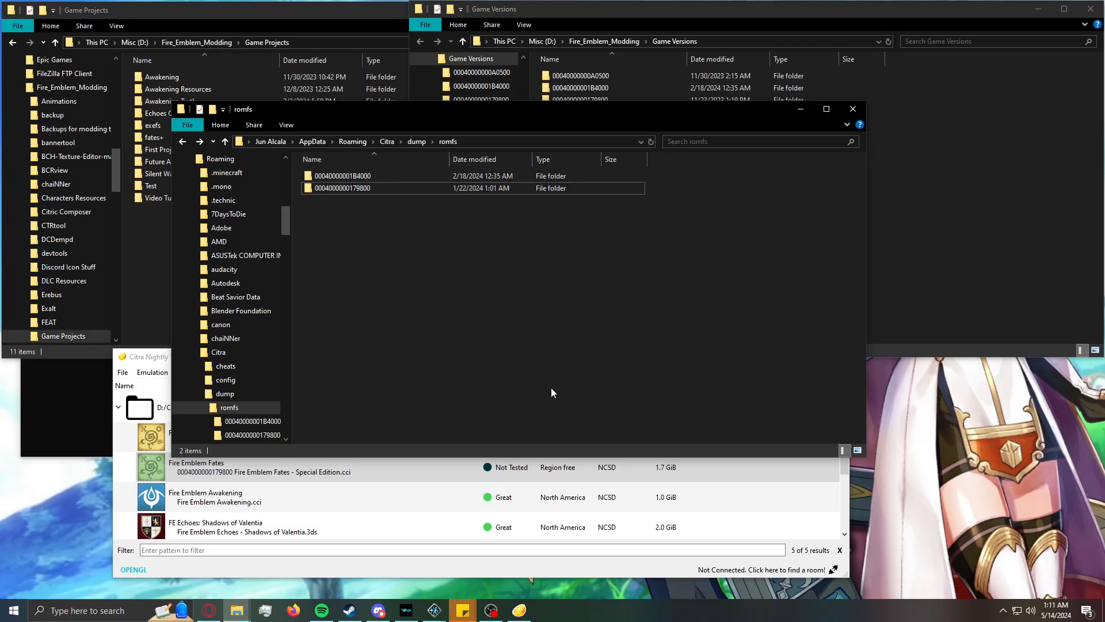
left_click(435, 610)
left_click(502, 565)
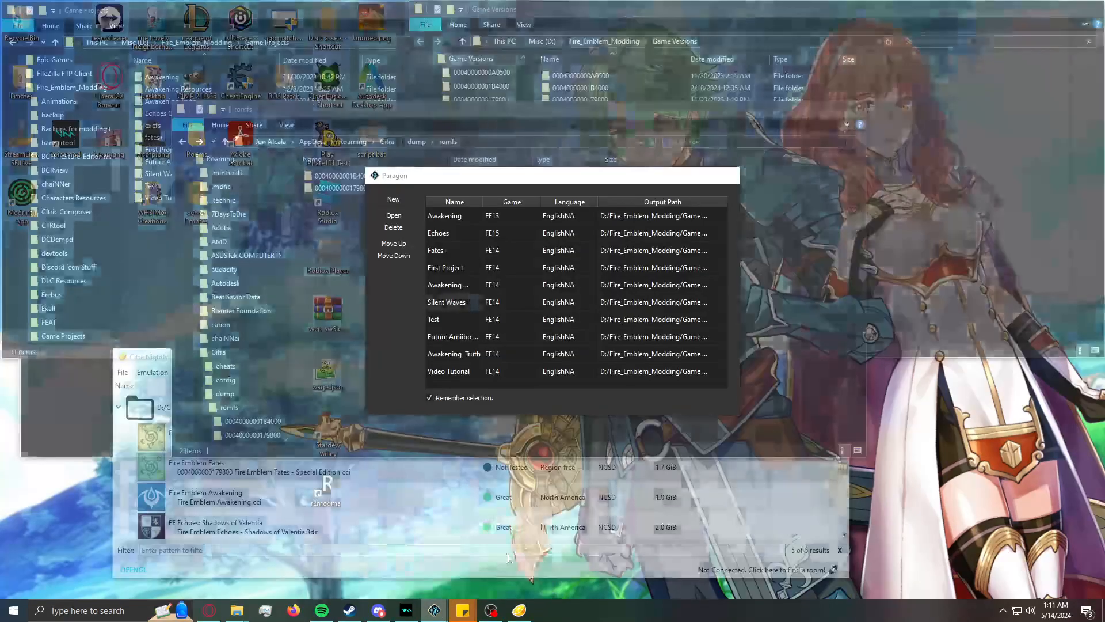
Open the Video Tutorial project in Paragon and minimize the Citra window.
left_click(448, 375)
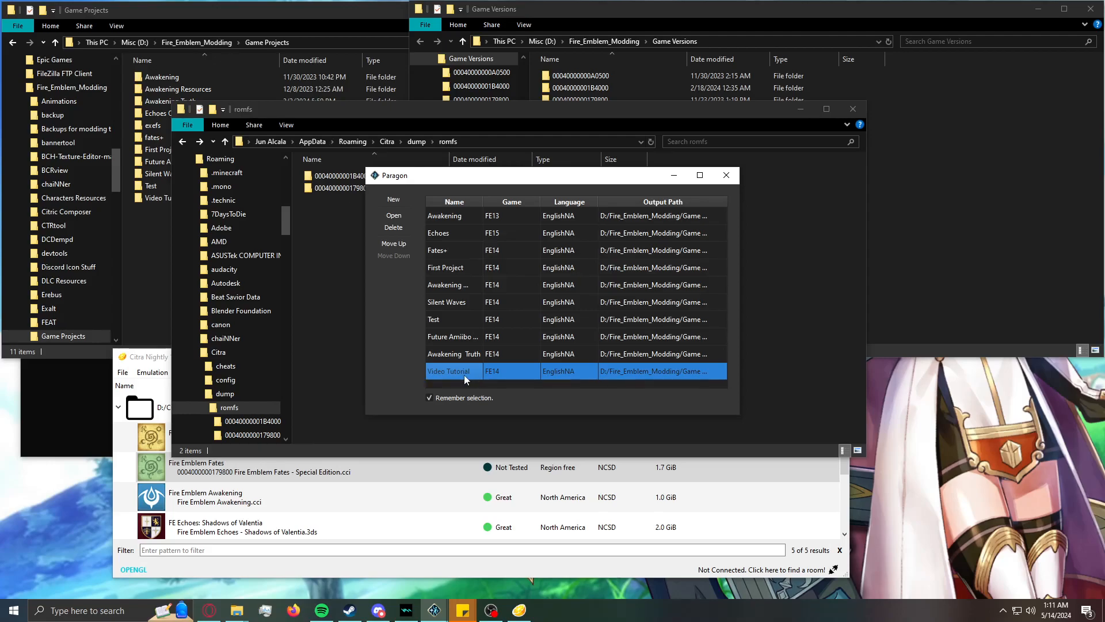
double_click(460, 371)
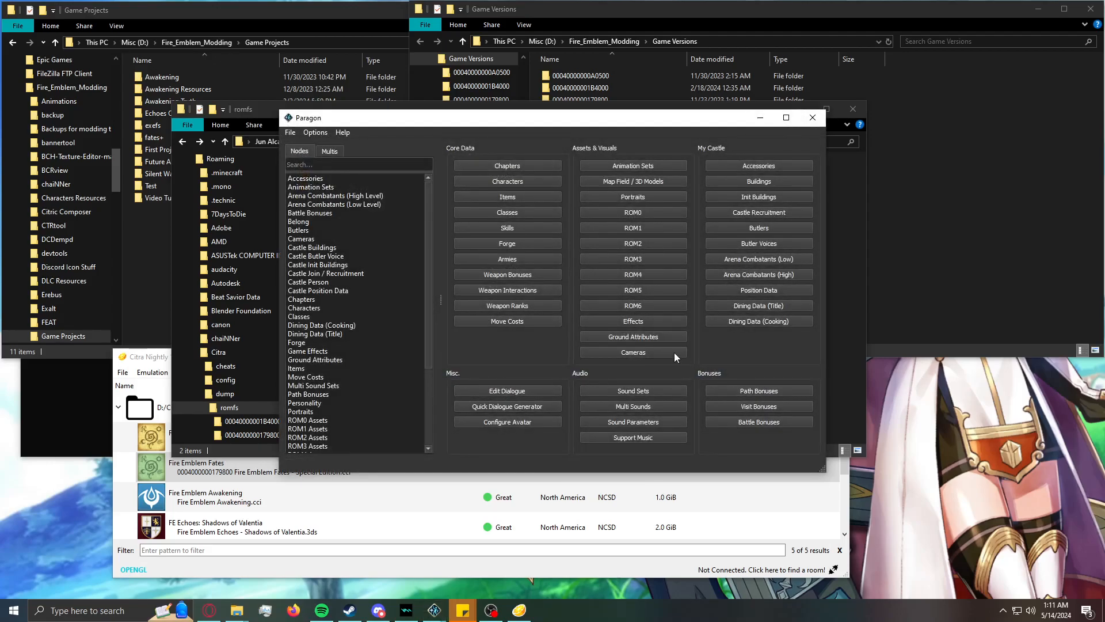
left_click_drag(546, 126, 569, 136)
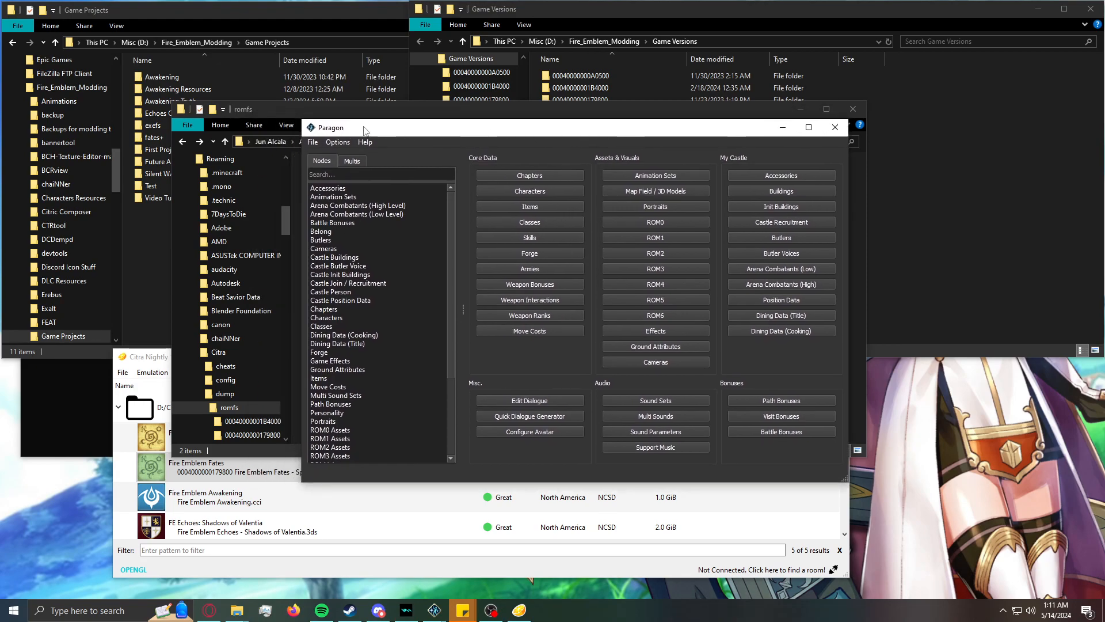
left_click(702, 573)
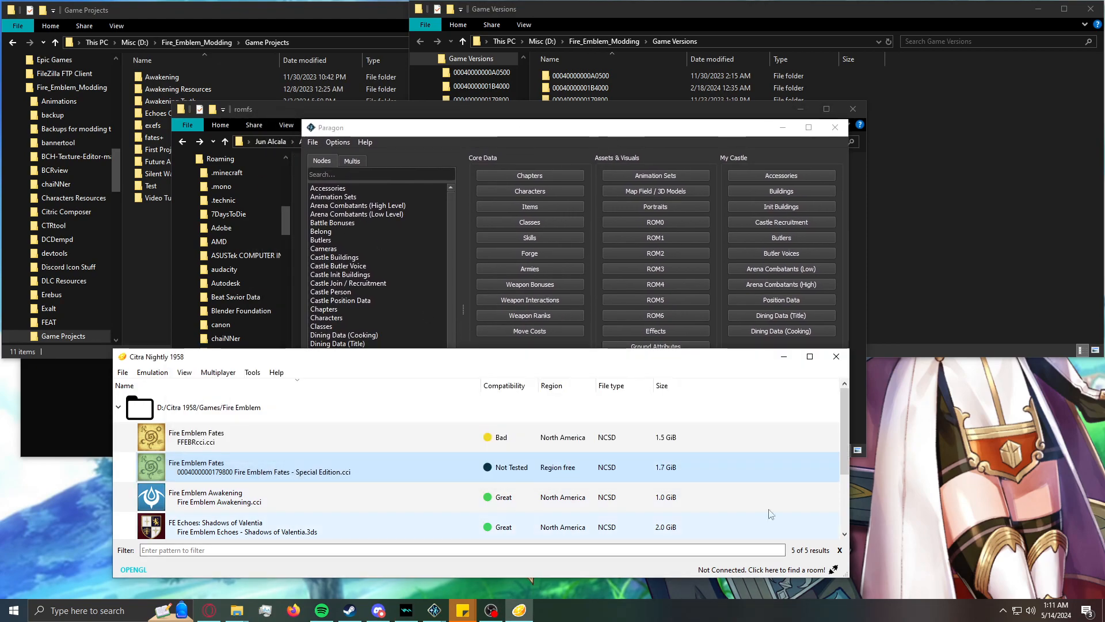
left_click(783, 358)
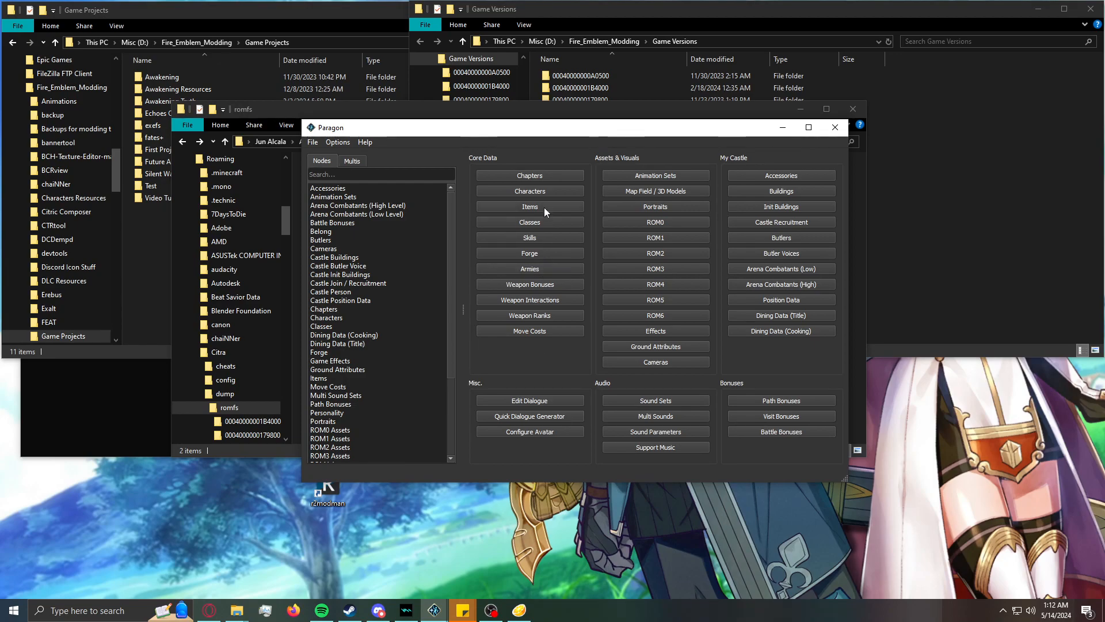
Open the Items editor and arrange its window so the main Paragon window stays partly visible behind it.
left_click(575, 205)
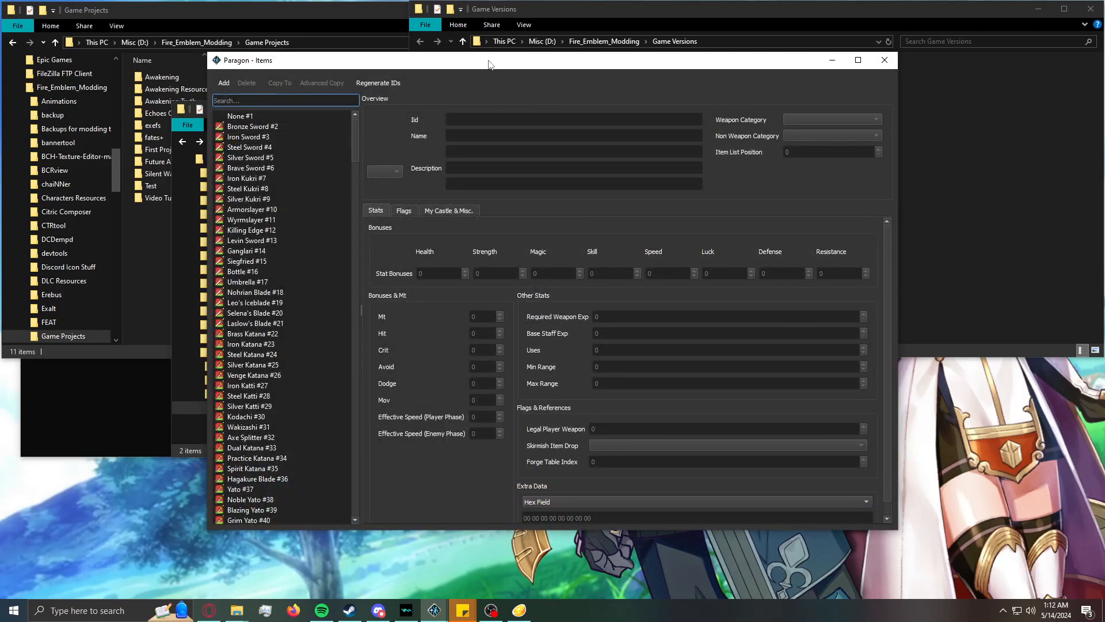
left_click_drag(488, 60, 701, 147)
left_click_drag(500, 124, 281, 100)
left_click_drag(662, 151, 421, 78)
left_click_drag(325, 162, 290, 115)
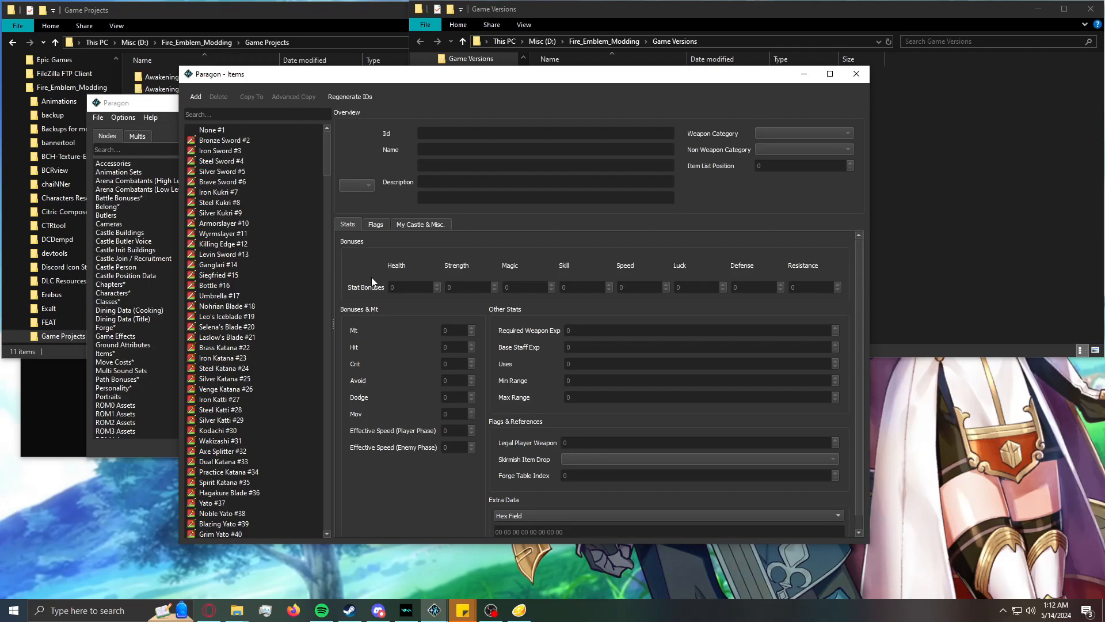
Examine the stats and descriptions of Spear #61 and Hexlock Spear #67.
left_click_drag(330, 164, 324, 213)
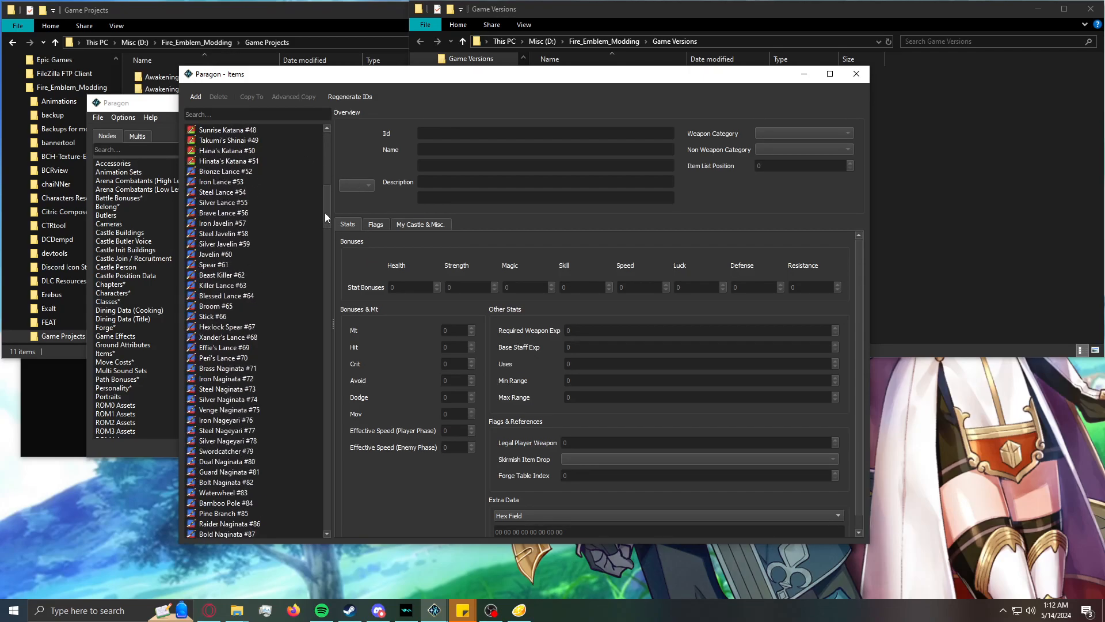
left_click(217, 264)
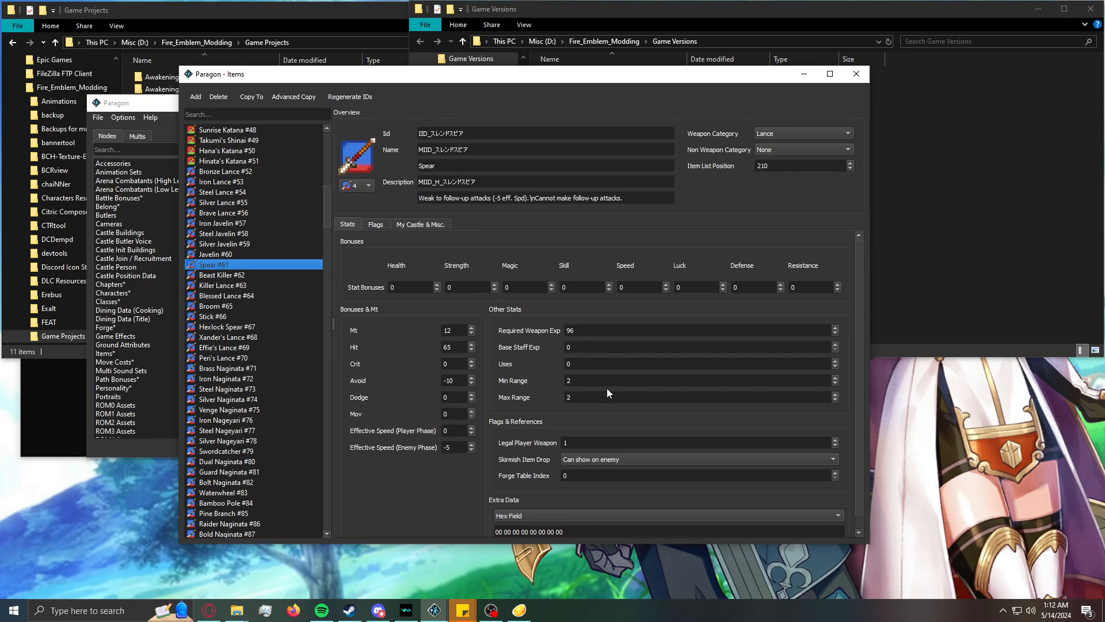
left_click(291, 324)
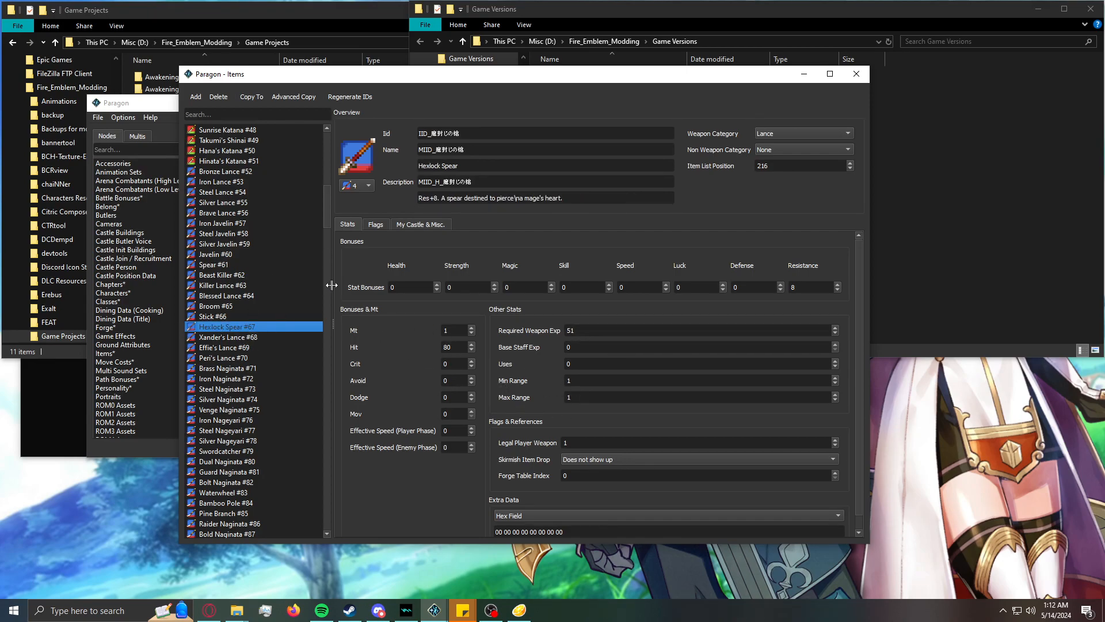
Add a new blank item and locate it at the end of the item list.
left_click_drag(325, 223, 333, 158)
left_click(253, 142)
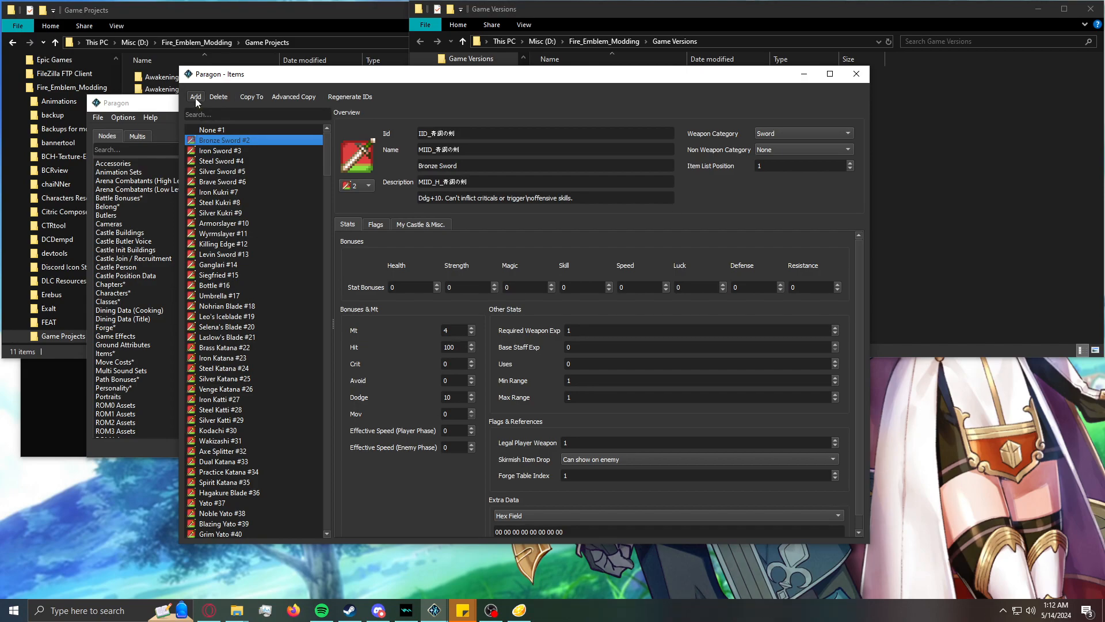
left_click_drag(326, 155, 330, 531)
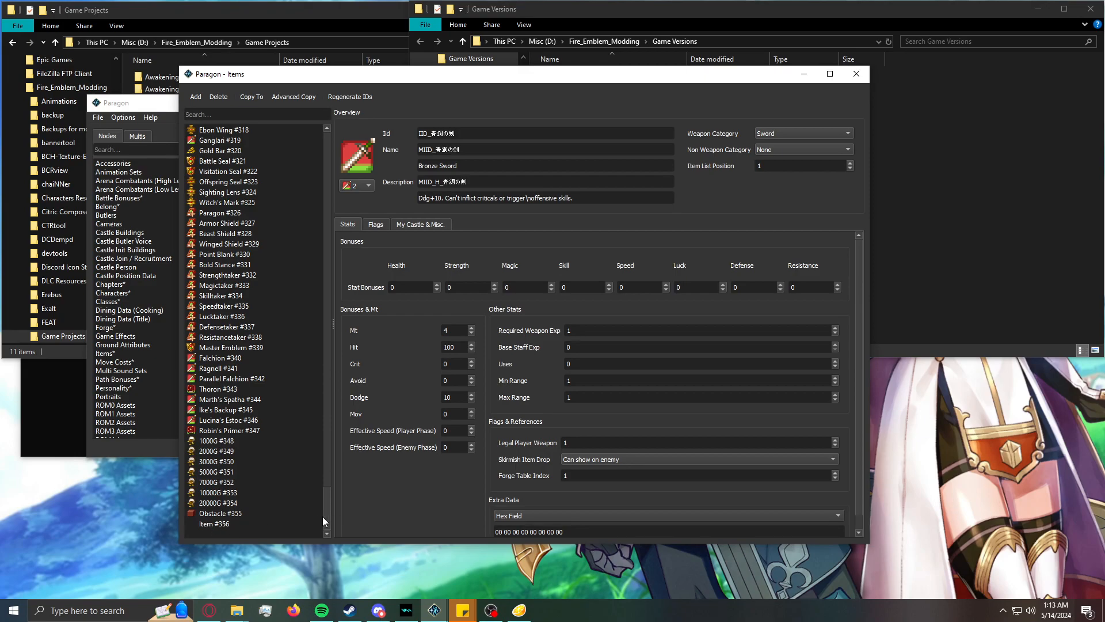
Copy Bronze Sword #2 to the new item #356 and select the resulting entry.
left_click_drag(326, 516, 327, 154)
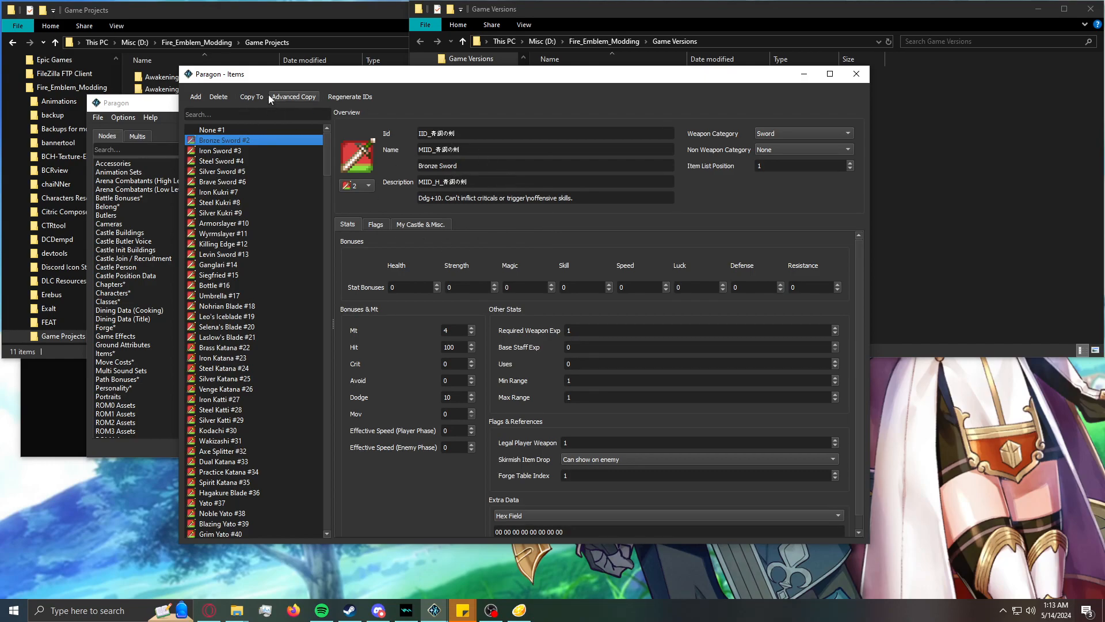
left_click(240, 102)
left_click(568, 311)
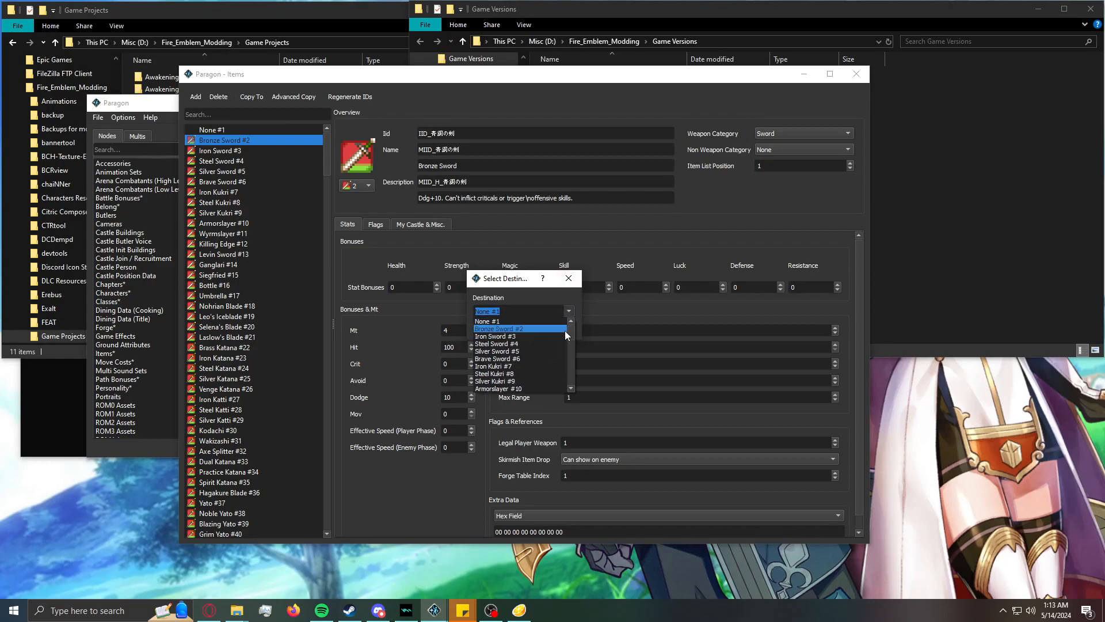
left_click_drag(571, 333, 572, 408)
left_click(501, 390)
left_click(502, 327)
left_click_drag(327, 151, 266, 533)
left_click(285, 523)
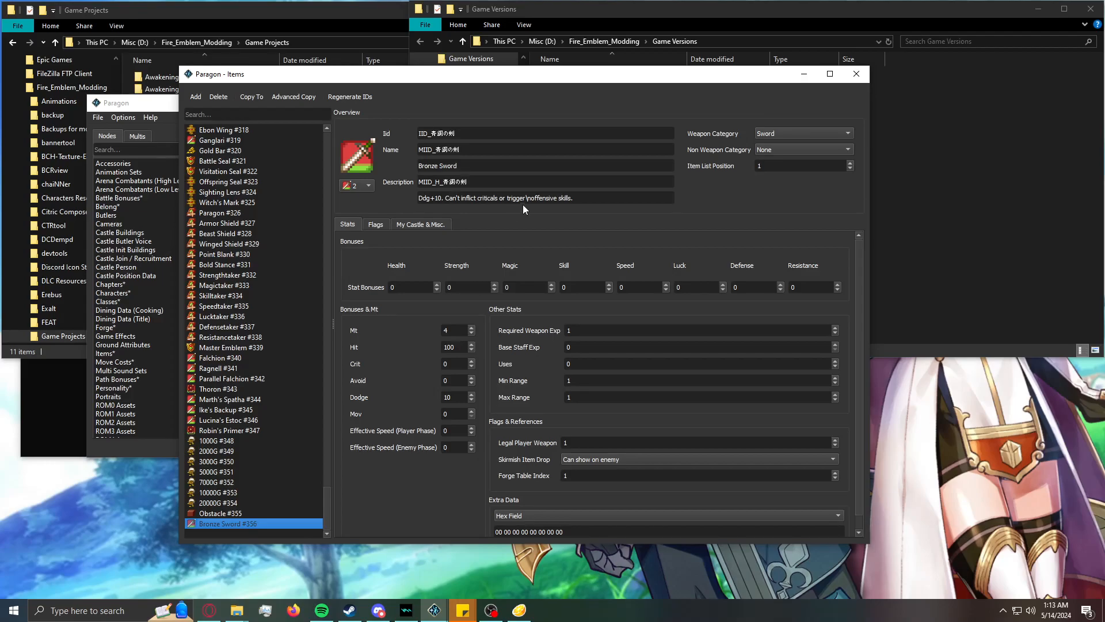
Change the copied item's Id to IID_Neo_Blade.
left_click(496, 134)
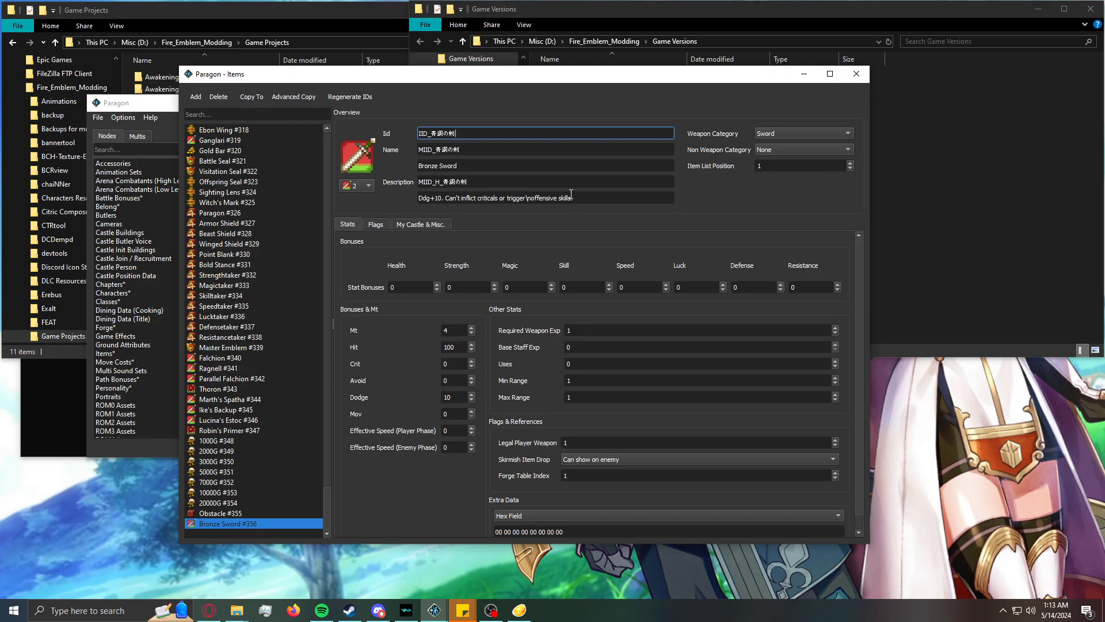
key("Tab")
key("Tab")
key("Tab")
key("Tab")
left_click(496, 139)
left_click_drag(464, 132, 432, 132)
type("New")
type("_Blade")
Change the copied item's name identifier to MIID_Neo_Blade.
left_click(441, 148)
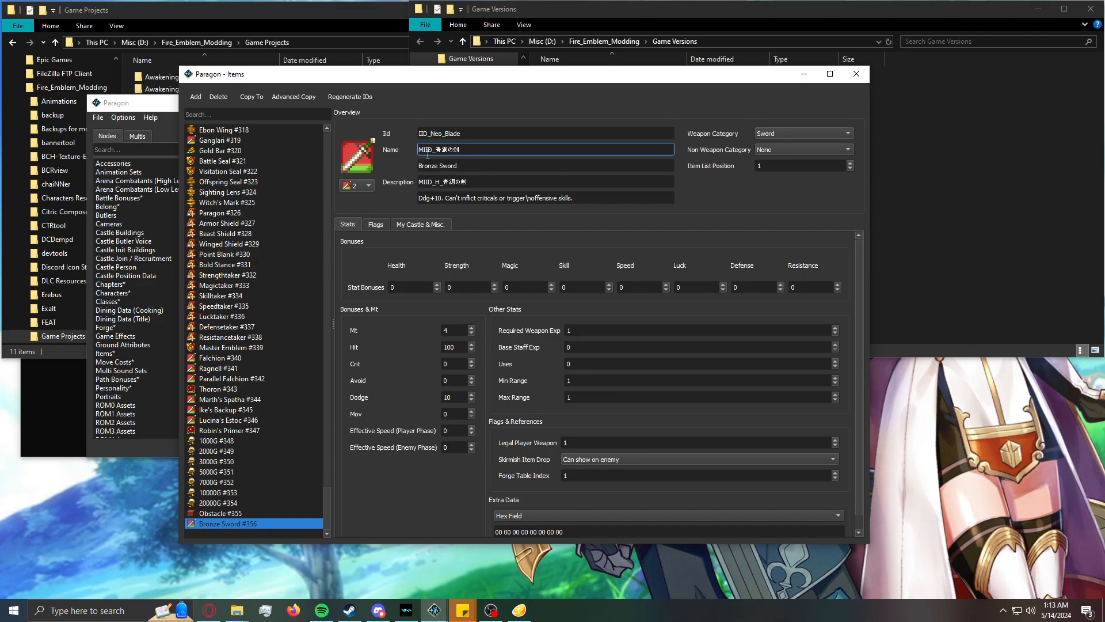
left_click_drag(463, 150, 440, 152)
type("Ned")
type("o")
key("BackSpace")
key("BackSpace")
type("pt")
type("o_B")
type("lade")
Replace the item's display name with Neo Blade.
left_click(438, 167)
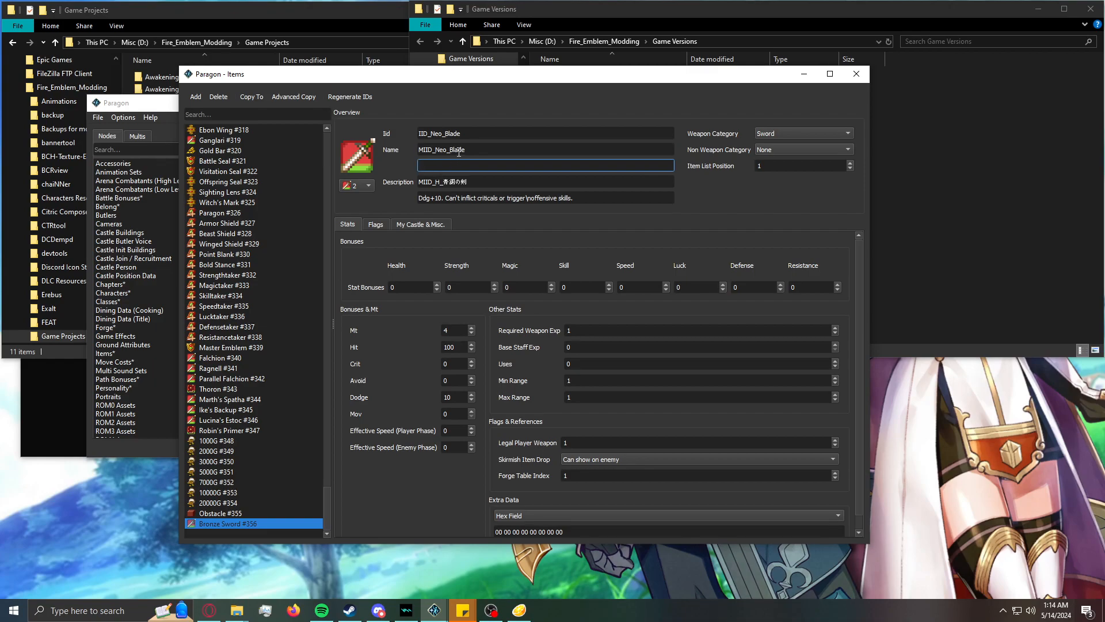
left_click(483, 153)
left_click(461, 167)
left_click(490, 151)
left_click(490, 172)
Set the item's description identifier to MIID_H_Neo_Blade and its description text to "OP Sword Poggers".
left_click(476, 183)
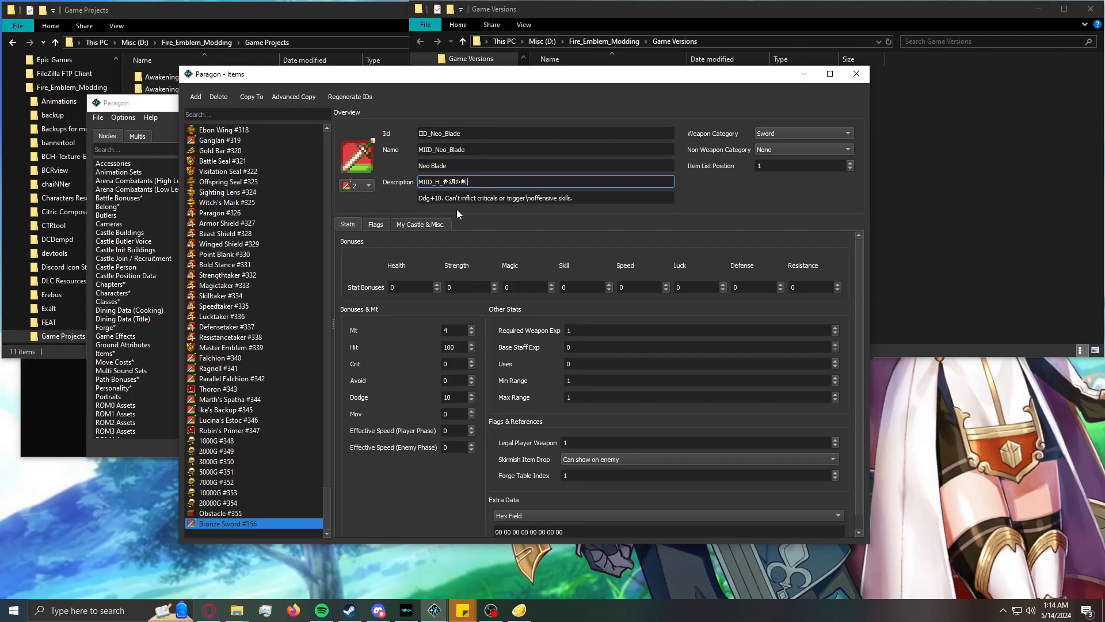
left_click_drag(468, 184, 446, 186)
type("Neo_Blade")
left_click(523, 198)
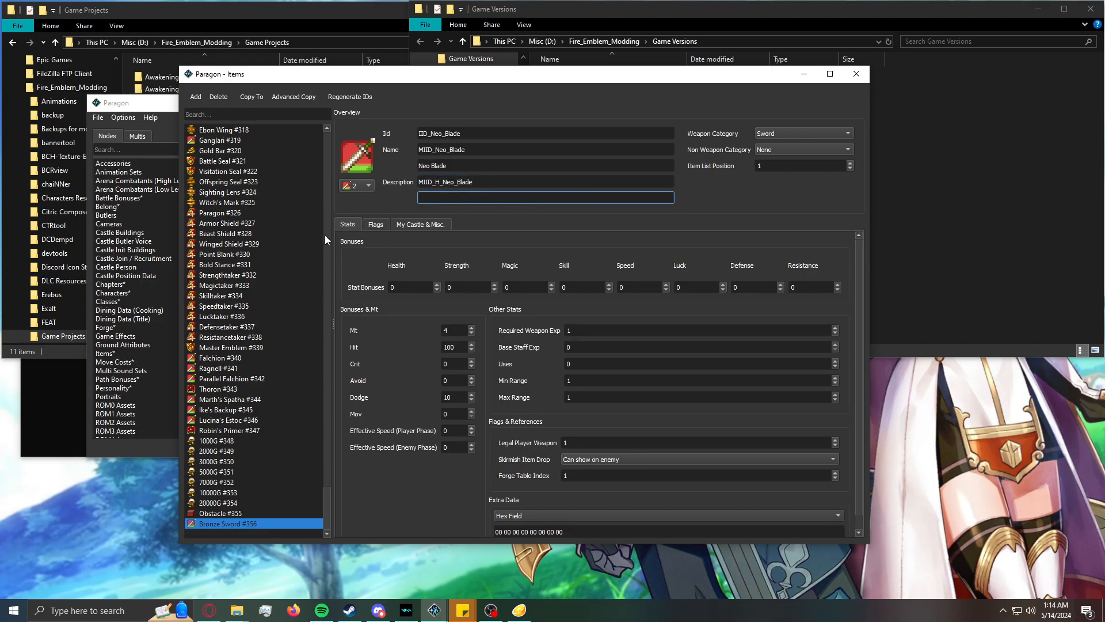
type("OP Sword Poggers")
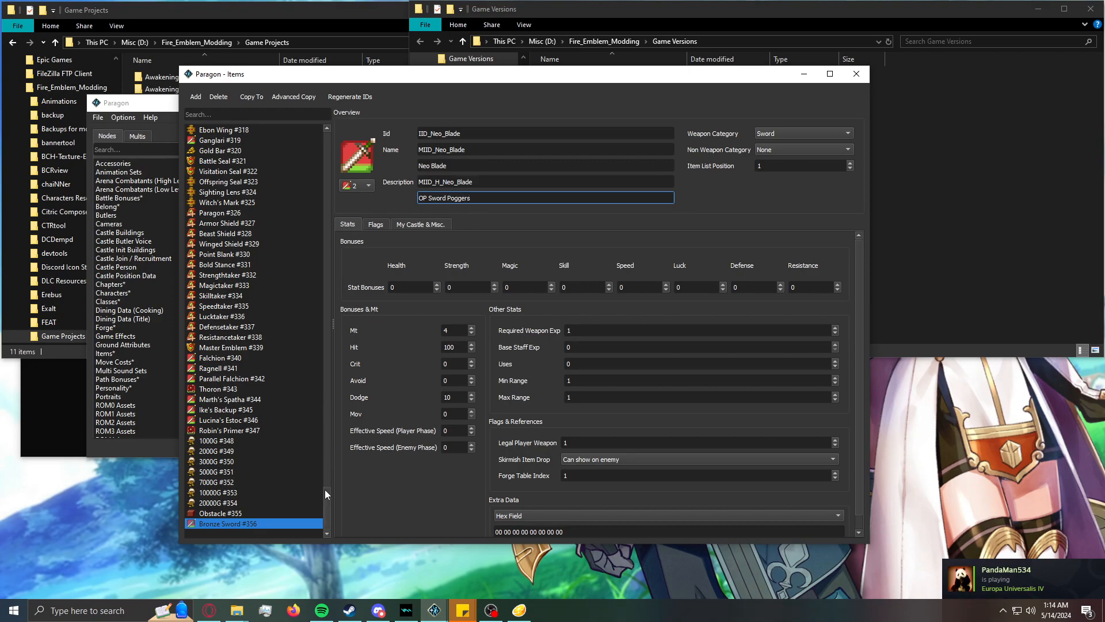
Compare the descriptions of Bronze Sword and Steel Kukri with that of Neo Blade #356.
left_click_drag(325, 489, 248, 179)
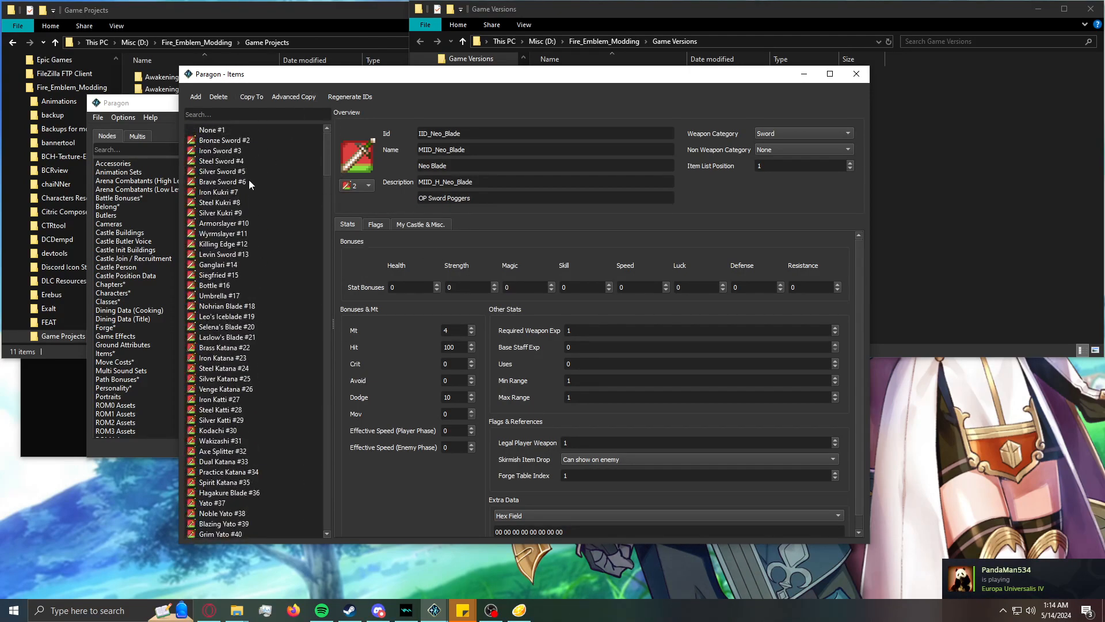
left_click(236, 142)
left_click(614, 198)
left_click(254, 203)
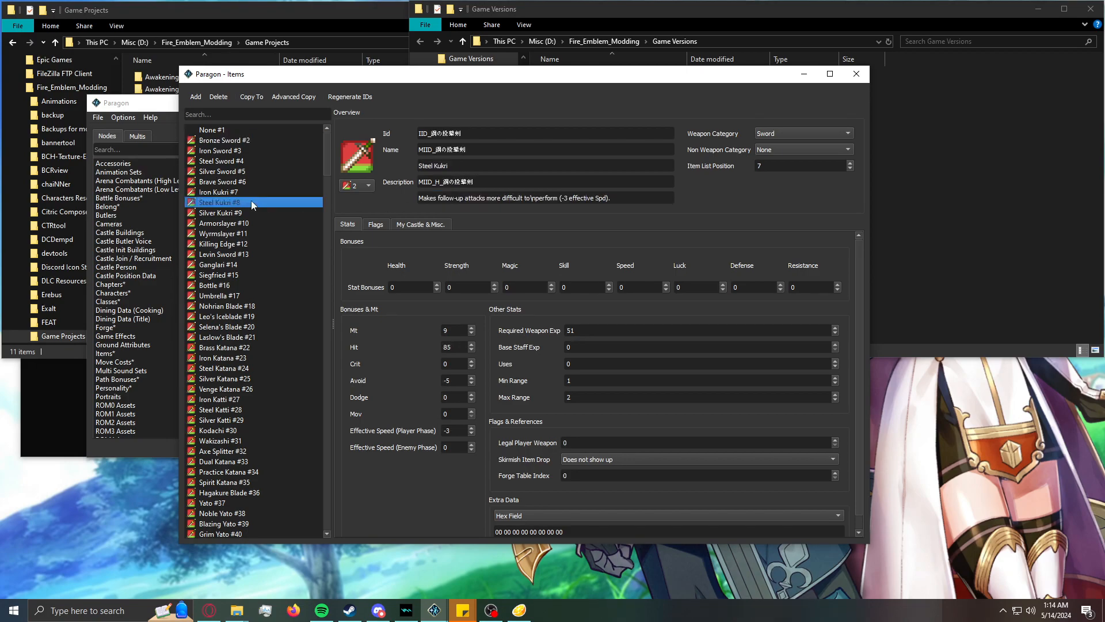
left_click_drag(323, 162, 241, 567)
left_click(234, 529)
left_click(487, 194)
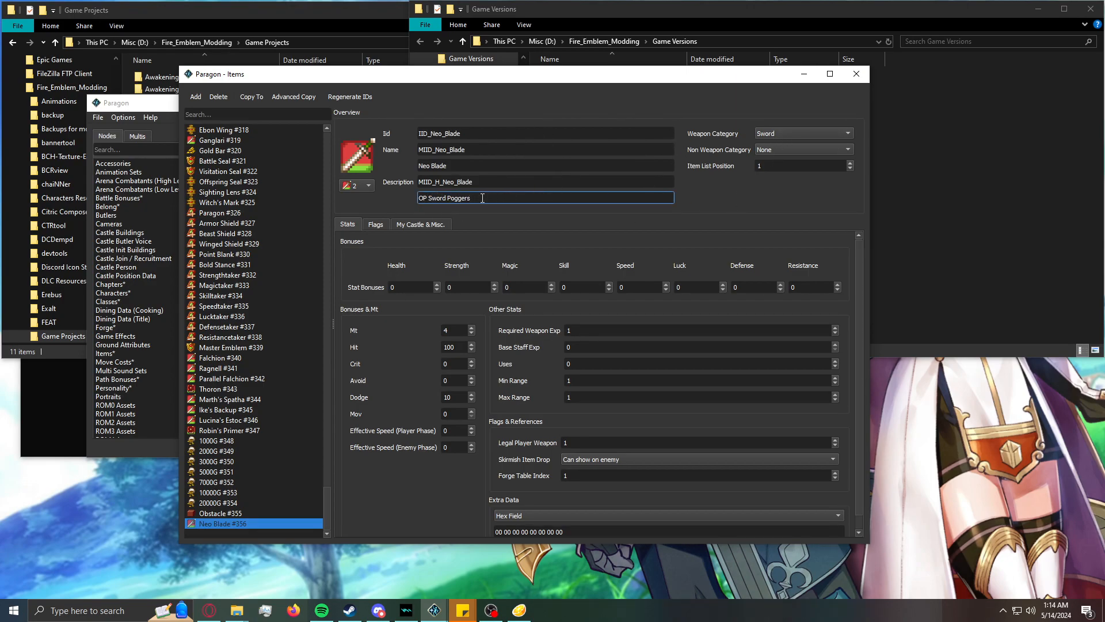
Check the category and list position settings of Neo Blade against several other items near the list's end.
left_click(774, 132)
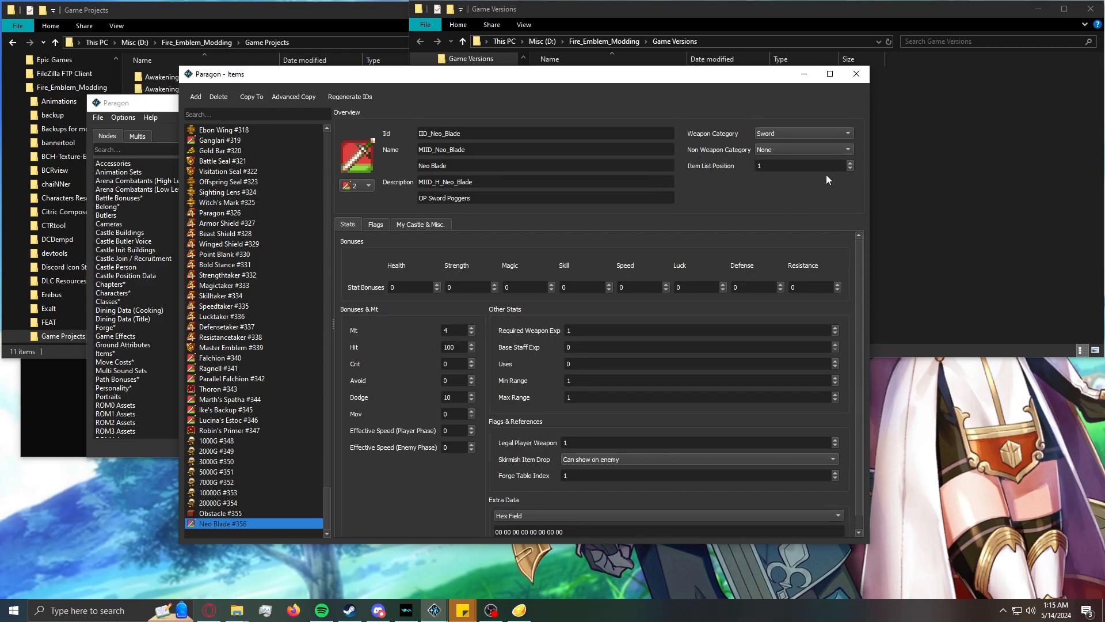
left_click(256, 515)
left_click(257, 522)
left_click(259, 496)
left_click(260, 470)
left_click(264, 388)
left_click(267, 306)
left_click(253, 523)
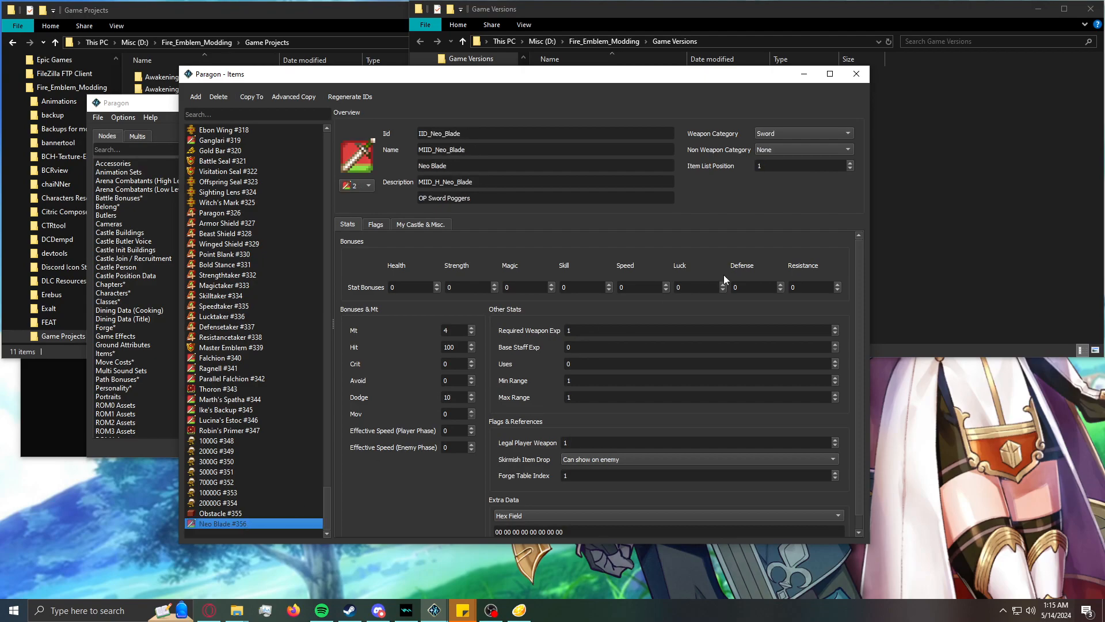
Look up the item list position of Hinata's Katana #51 and set Neo Blade's Item List Position to 131.
left_click_drag(327, 501, 334, 181)
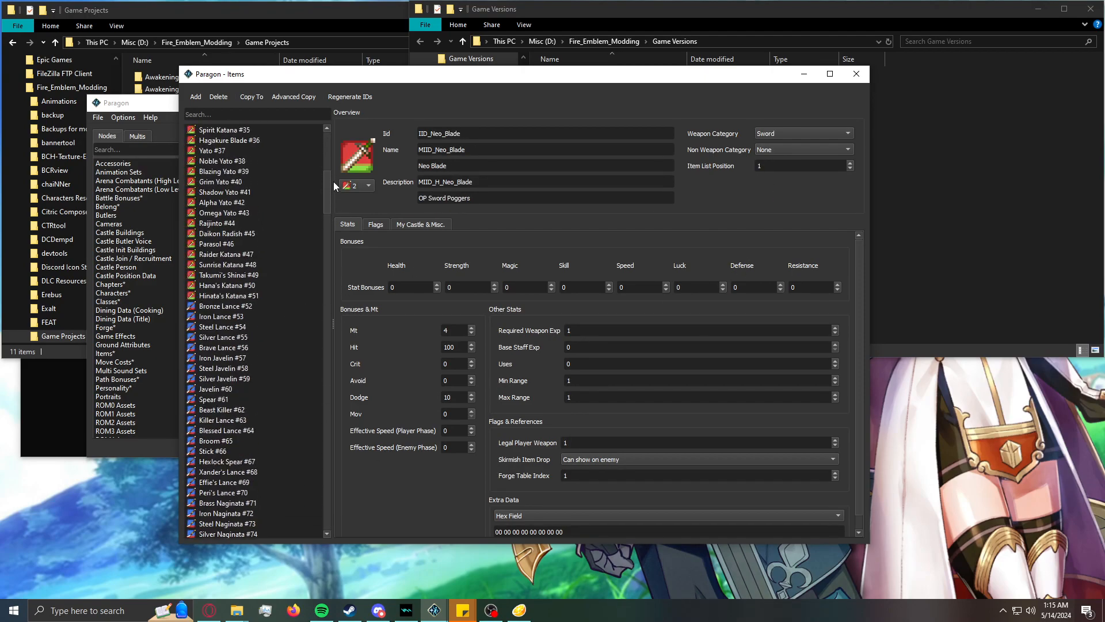
left_click(273, 297)
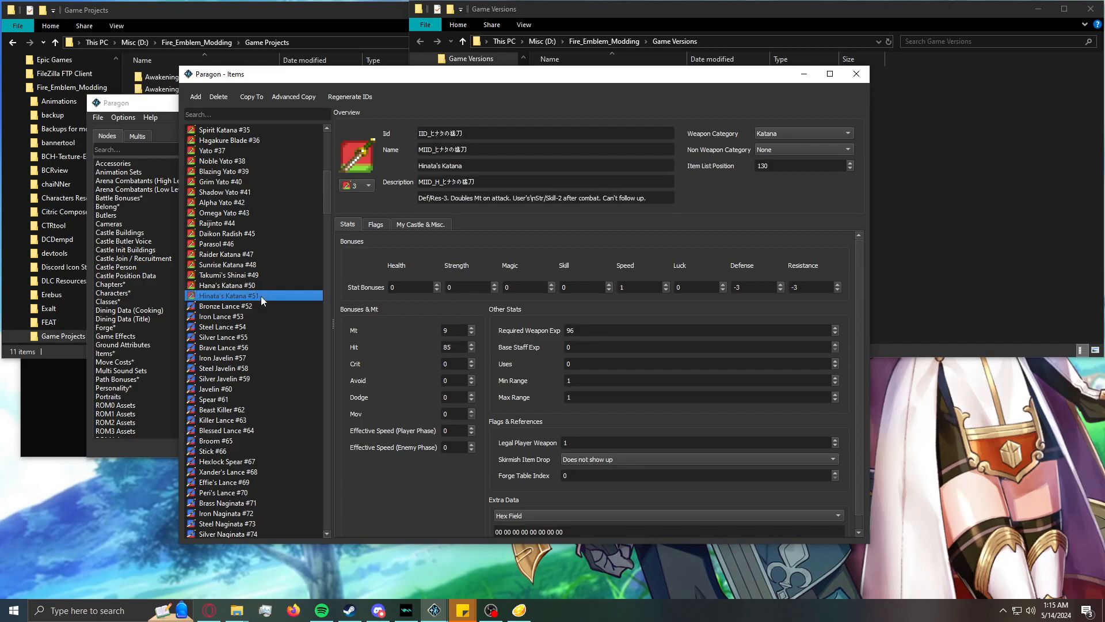
left_click(779, 165)
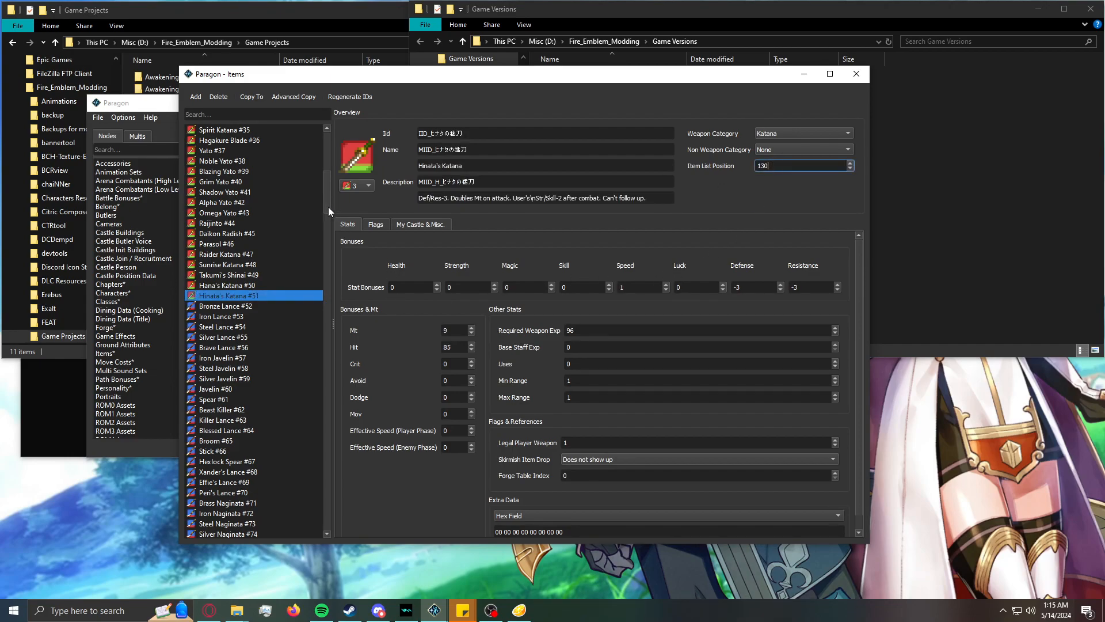
left_click_drag(328, 208, 298, 551)
left_click(261, 525)
left_click(771, 165)
type("131")
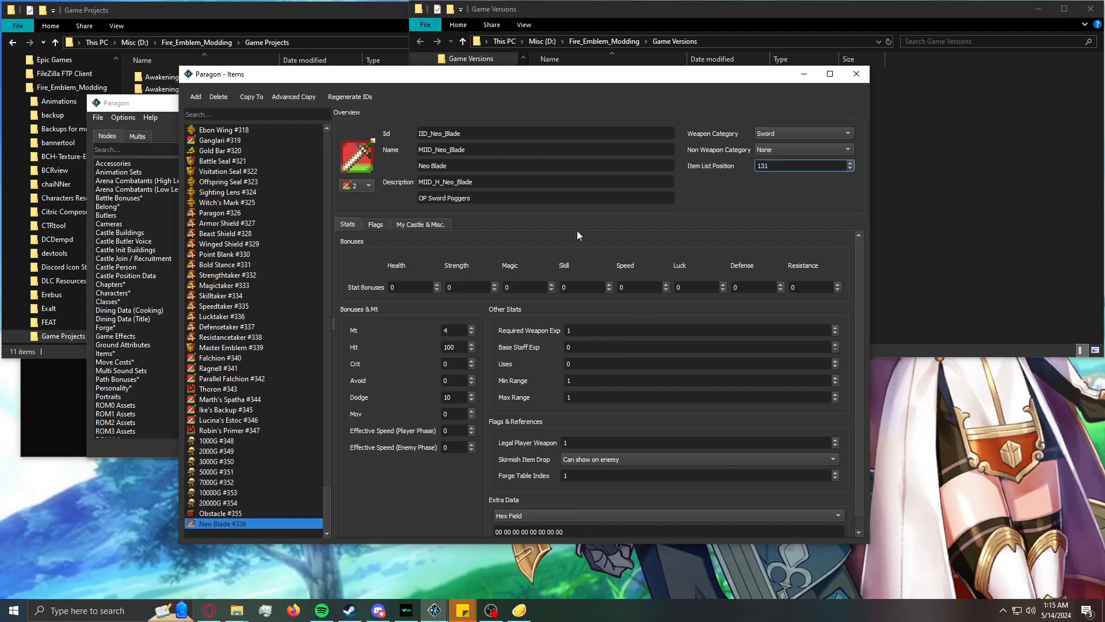
Compare the item list positions of Bronze Lance #52 and Hinata's Katana #51, and return to the list's end.
scroll(319, 358, "up", 20)
scroll(319, 358, "up", 20)
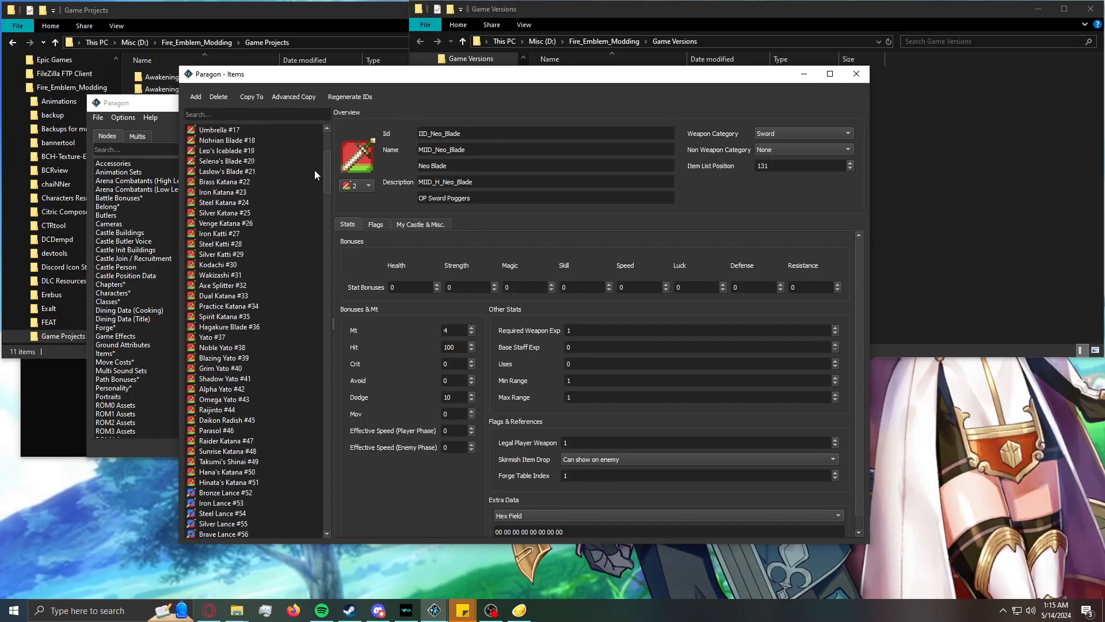
left_click(250, 504)
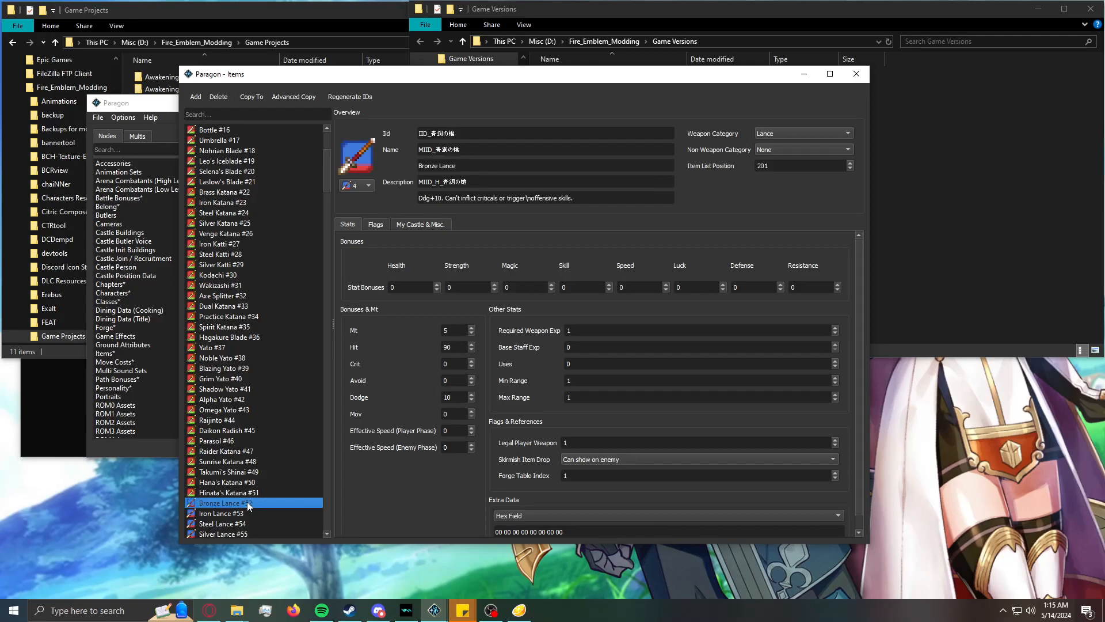
scroll(247, 495, "down", 1)
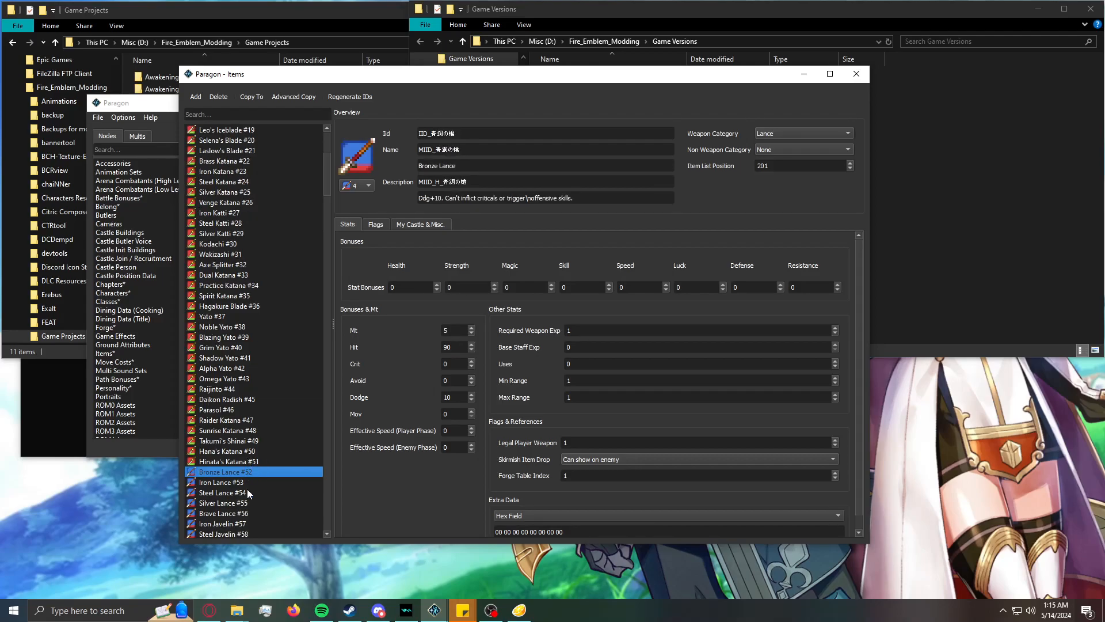
left_click(233, 461)
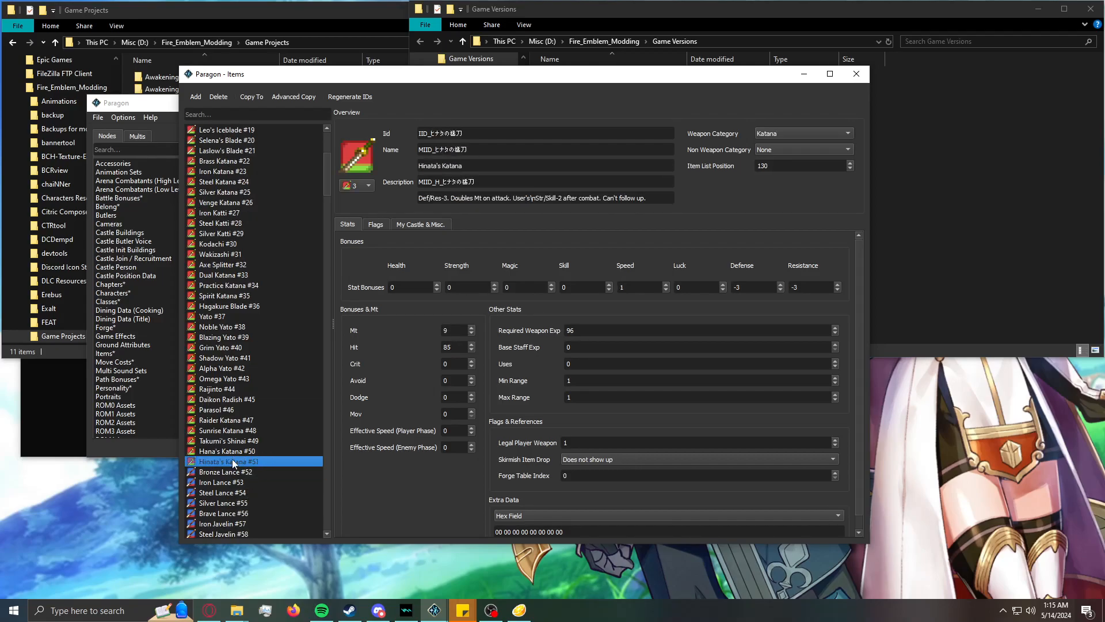
left_click(271, 469)
left_click_drag(327, 173, 312, 570)
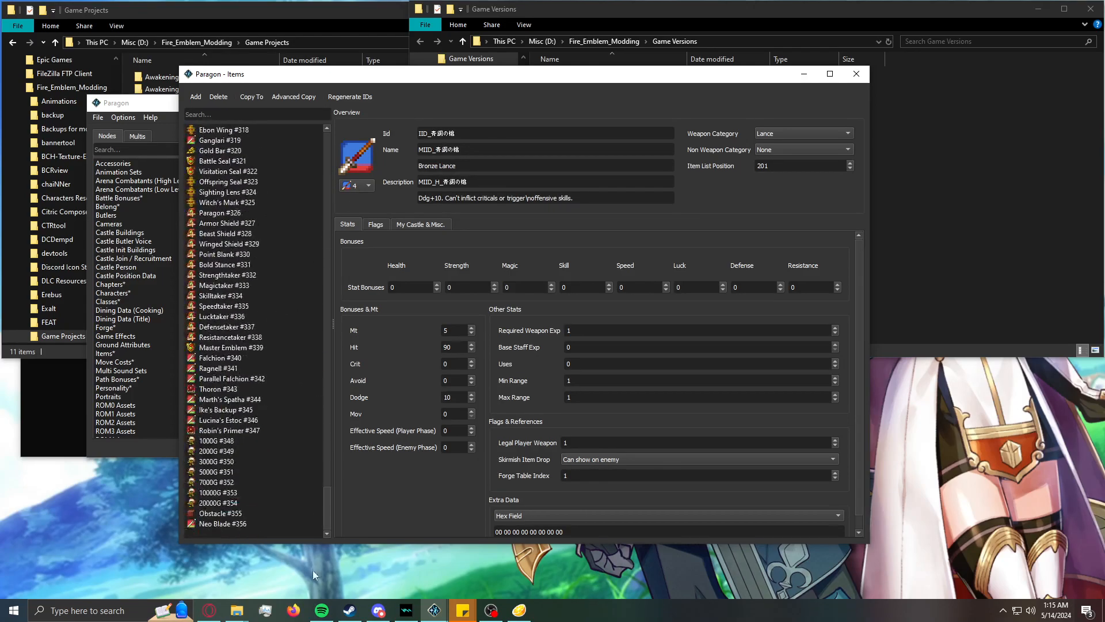
Set the Mt stat of Neo Blade #356 to 100.
left_click(229, 523)
scroll(365, 483, "down", 1)
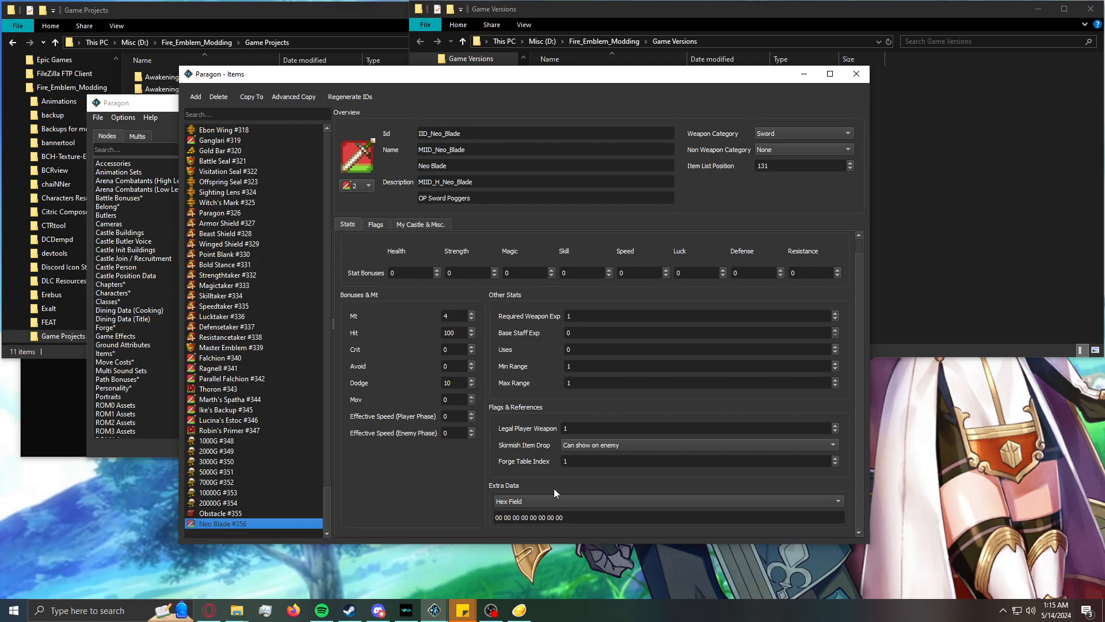
left_click_drag(460, 317, 372, 326)
type("100")
left_click(396, 393)
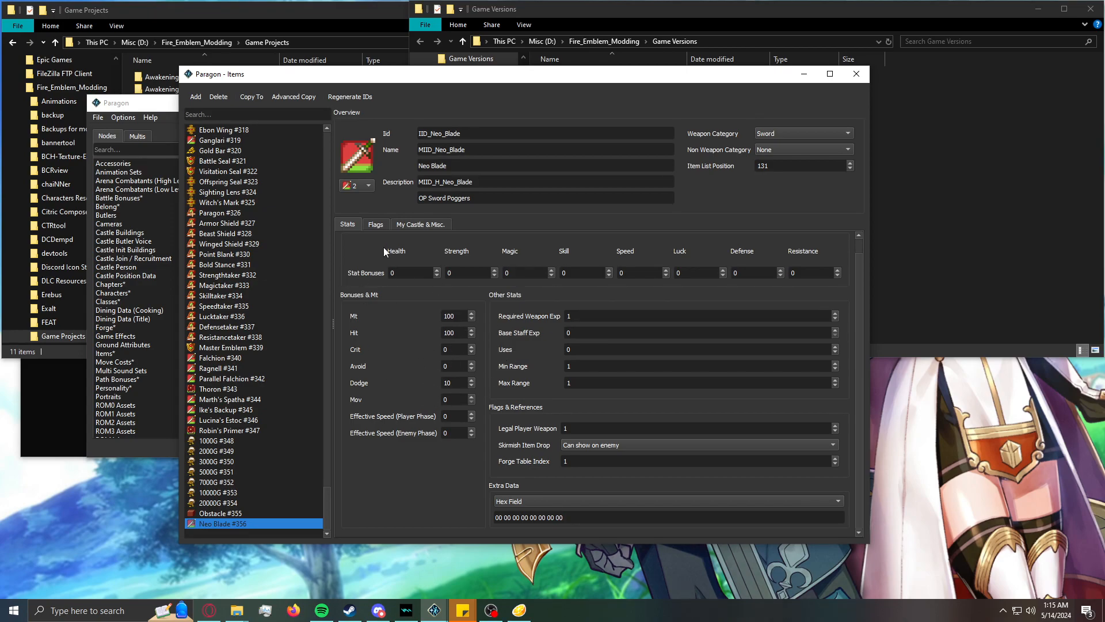
Review Neo Blade's flags, castle shop stock, lottery, prices and miscellaneous unknown values.
left_click(379, 225)
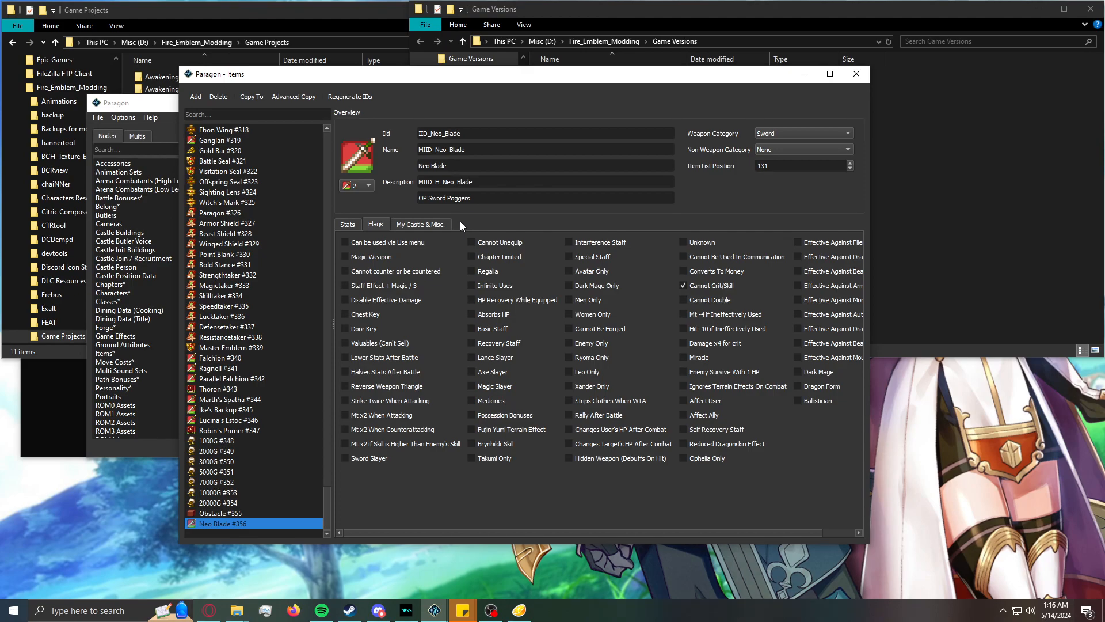
left_click(430, 222)
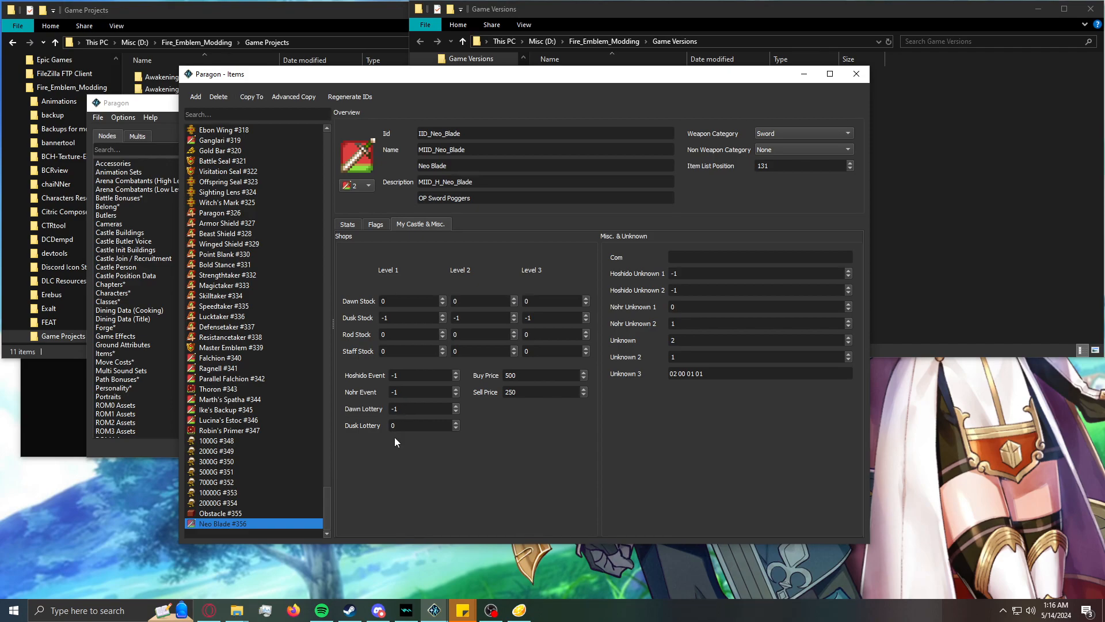
left_click(405, 425)
left_click(528, 375)
left_click(532, 391)
left_click(698, 277)
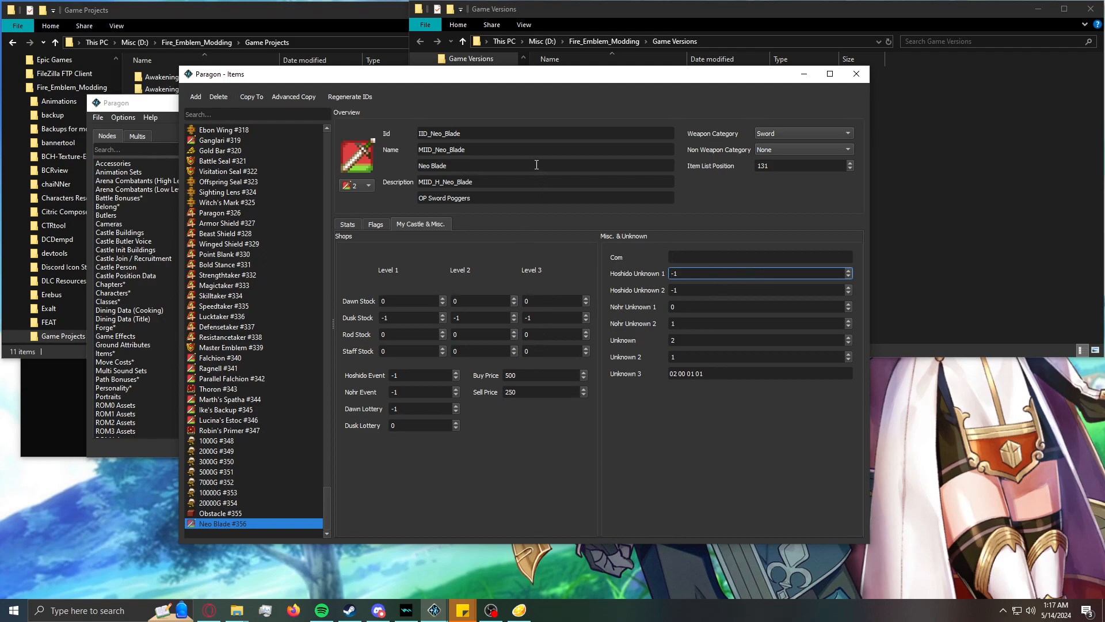
Copy Neo Blade's Id, IID_Neo_Blade, and close the item editor.
double_click(455, 133)
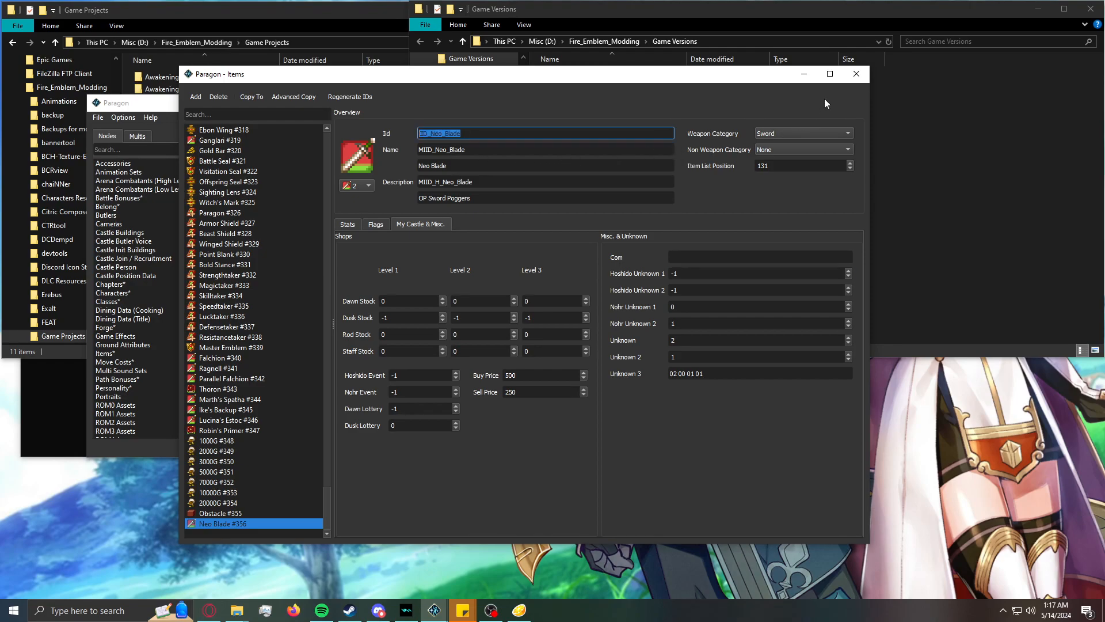
left_click(470, 134)
double_click(438, 134)
key("ctrl+c")
left_click(857, 74)
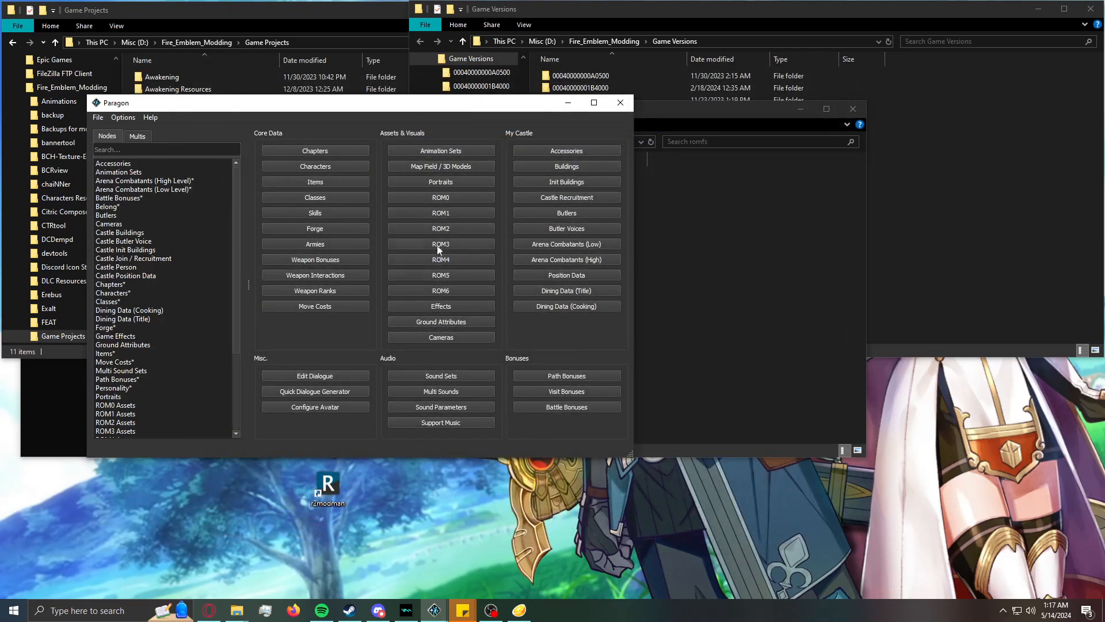
Duplicate the Bronze Sword #1 entry of the ROM1 assets as a new entry.
left_click(452, 213)
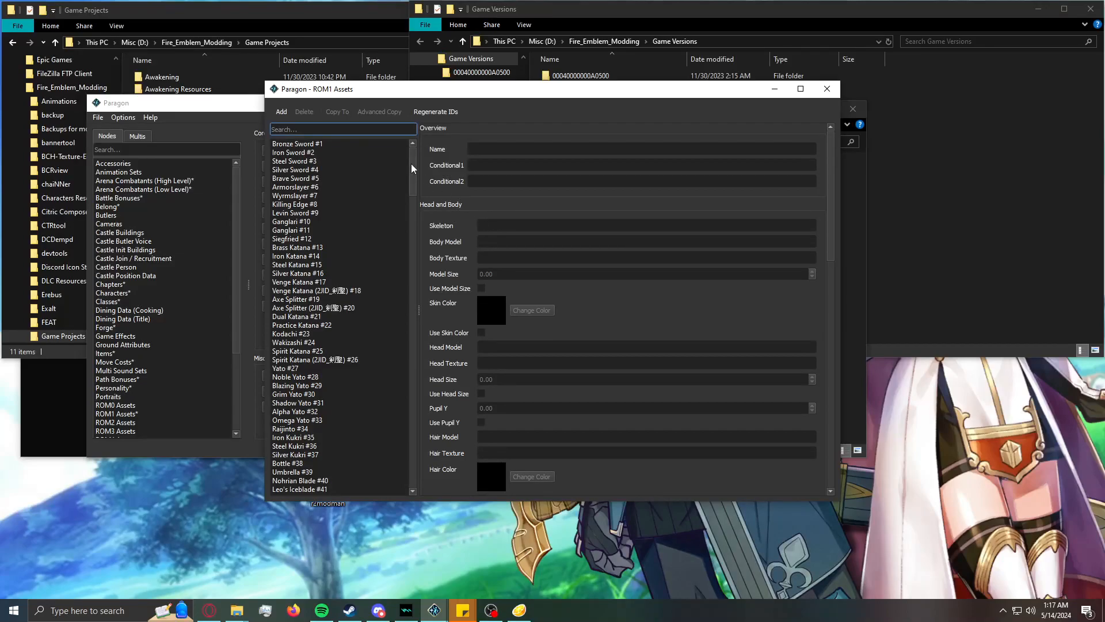
left_click_drag(412, 162, 401, 137)
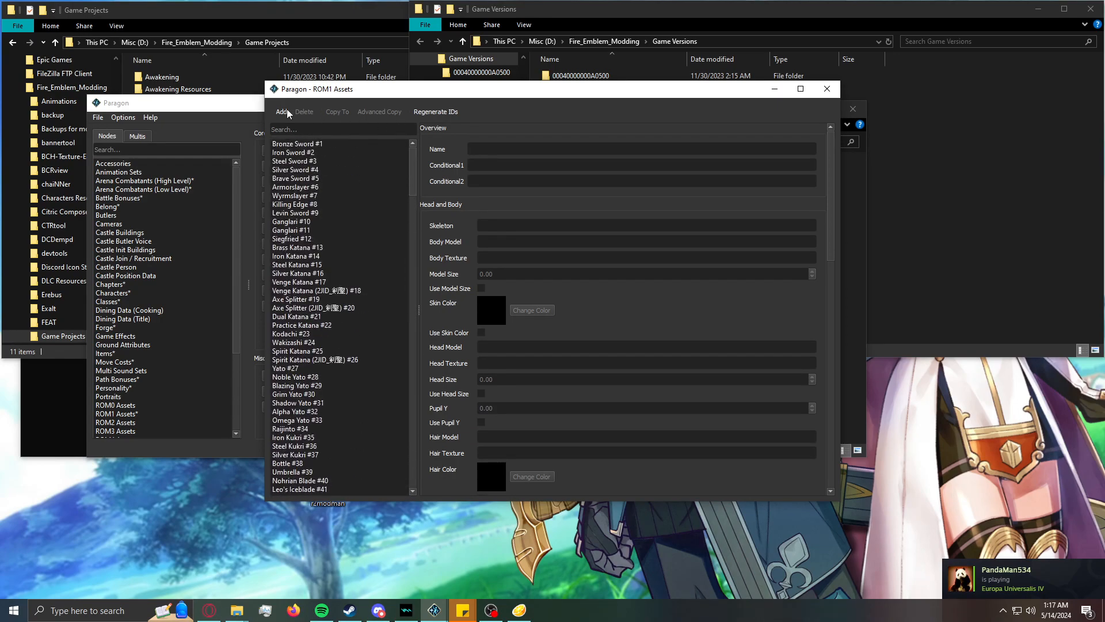
left_click_drag(412, 183, 403, 136)
left_click(326, 144)
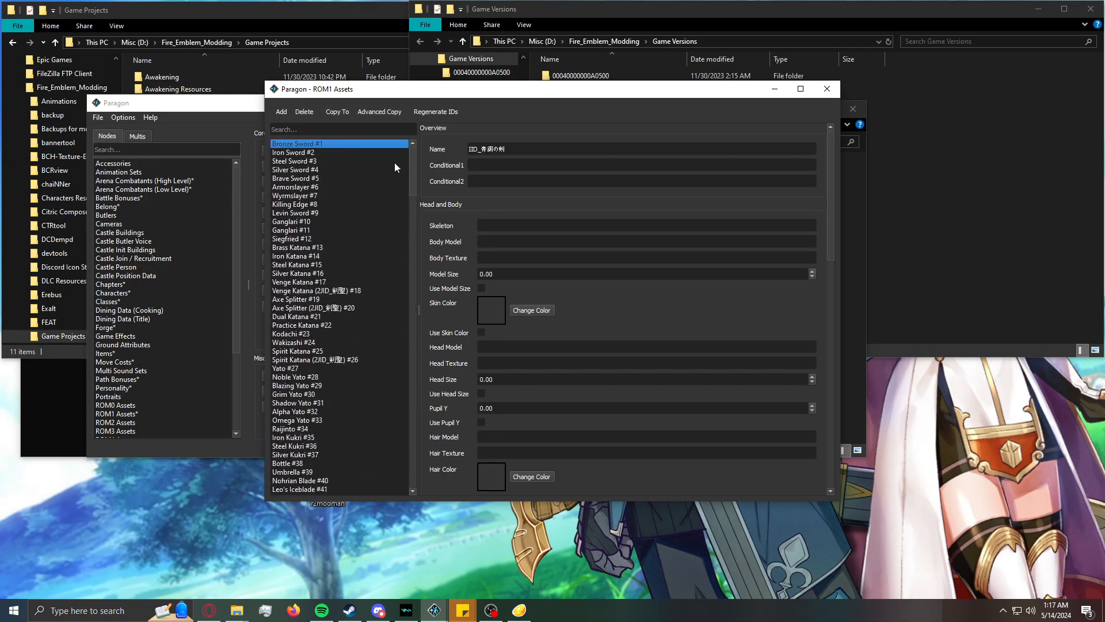
left_click(338, 112)
left_click(600, 297)
left_click_drag(603, 316, 608, 389)
left_click(546, 374)
left_click(534, 313)
Rename the duplicated Bronze Sword #287 asset entry at the list's end to IID_Neo_Blade.
left_click_drag(413, 183, 415, 509)
left_click(348, 490)
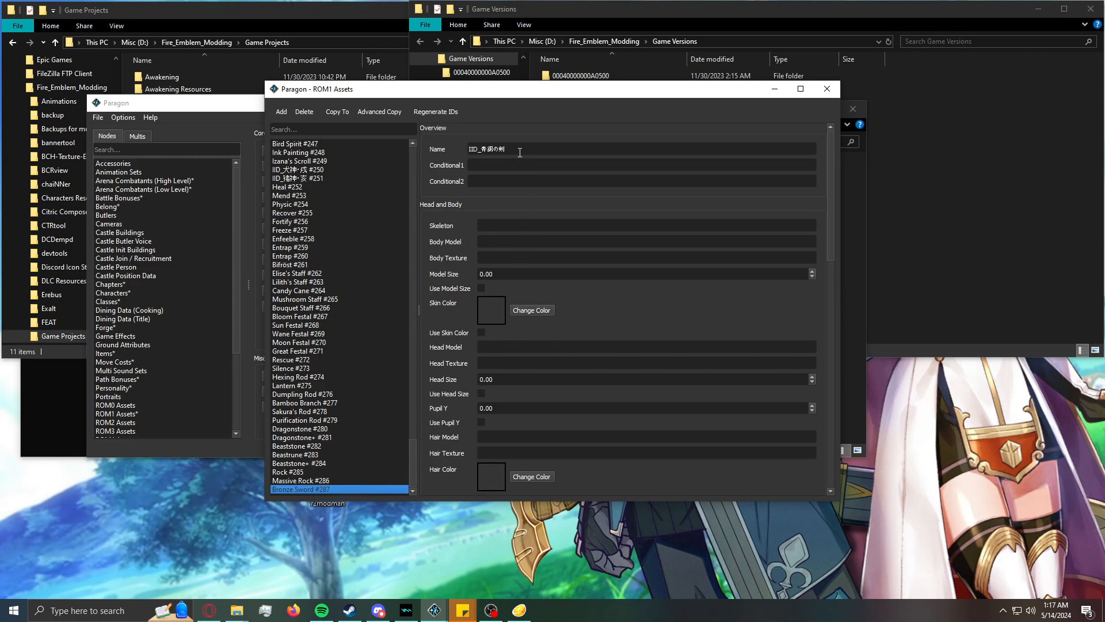
left_click_drag(535, 149, 441, 148)
key("ctrl+v")
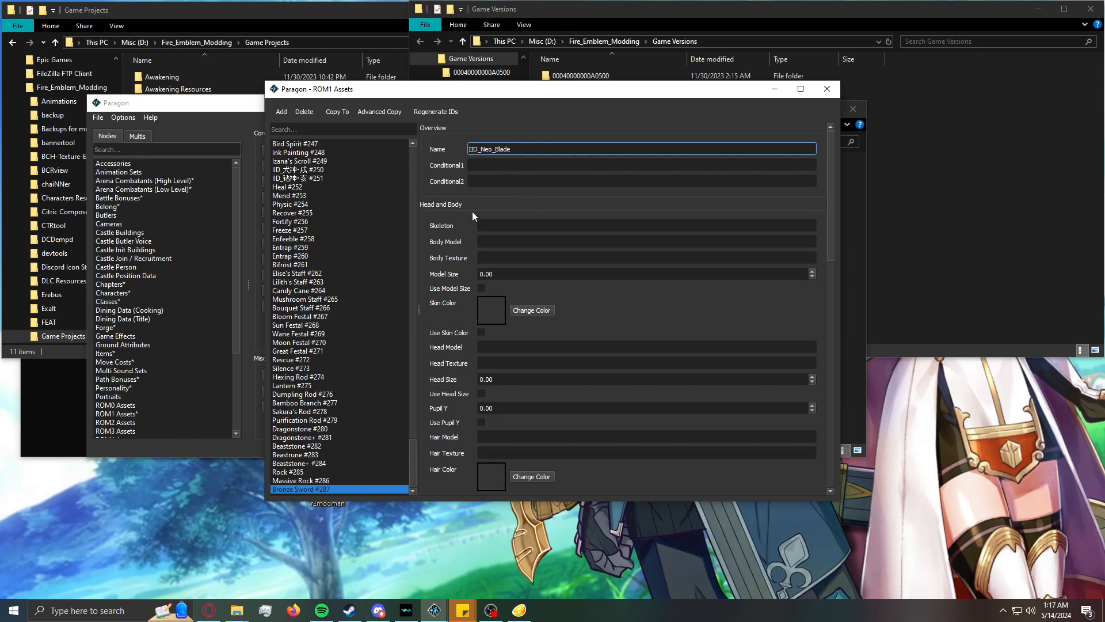
Examine the Weapon Model setting of the new asset entry #287.
scroll(452, 266, "down", 12)
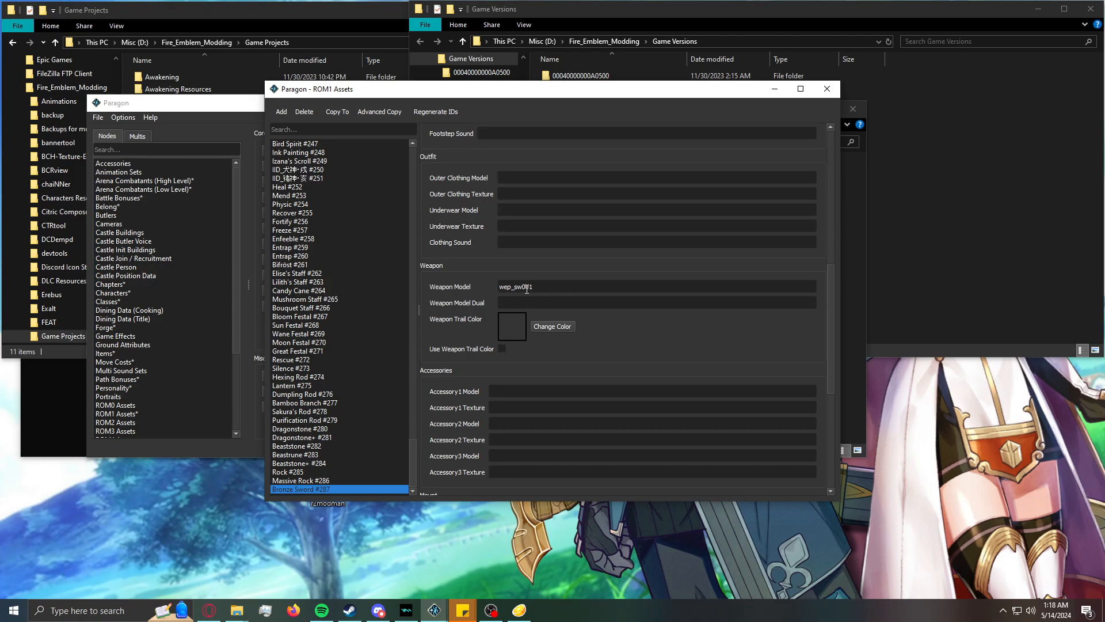
left_click(565, 288)
key("BackSpace")
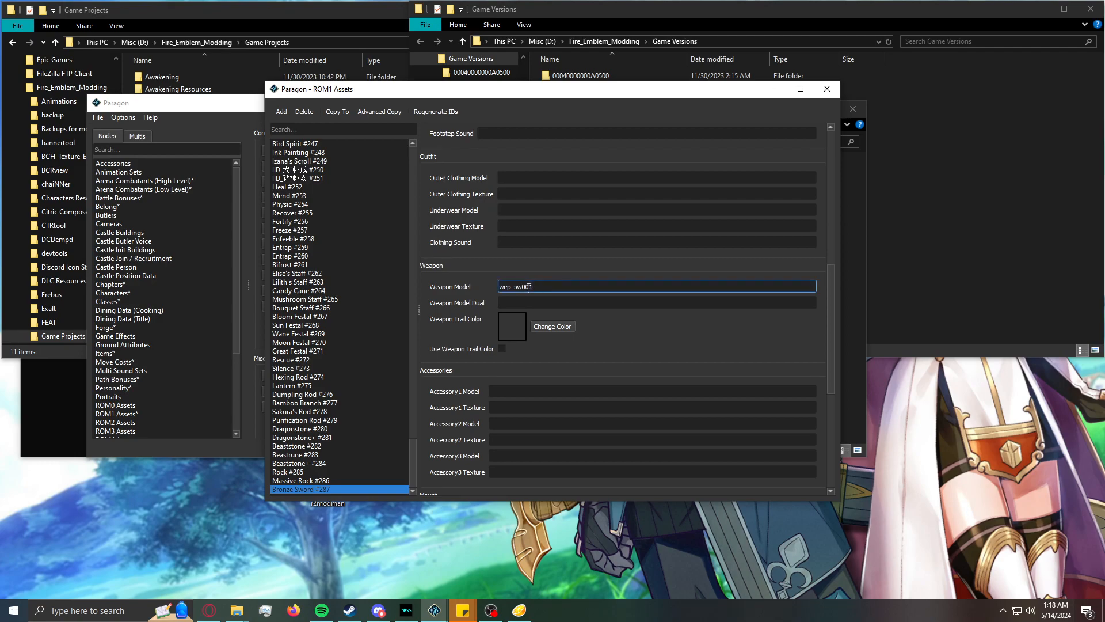
left_click(482, 293)
left_click(547, 287)
left_click(459, 291)
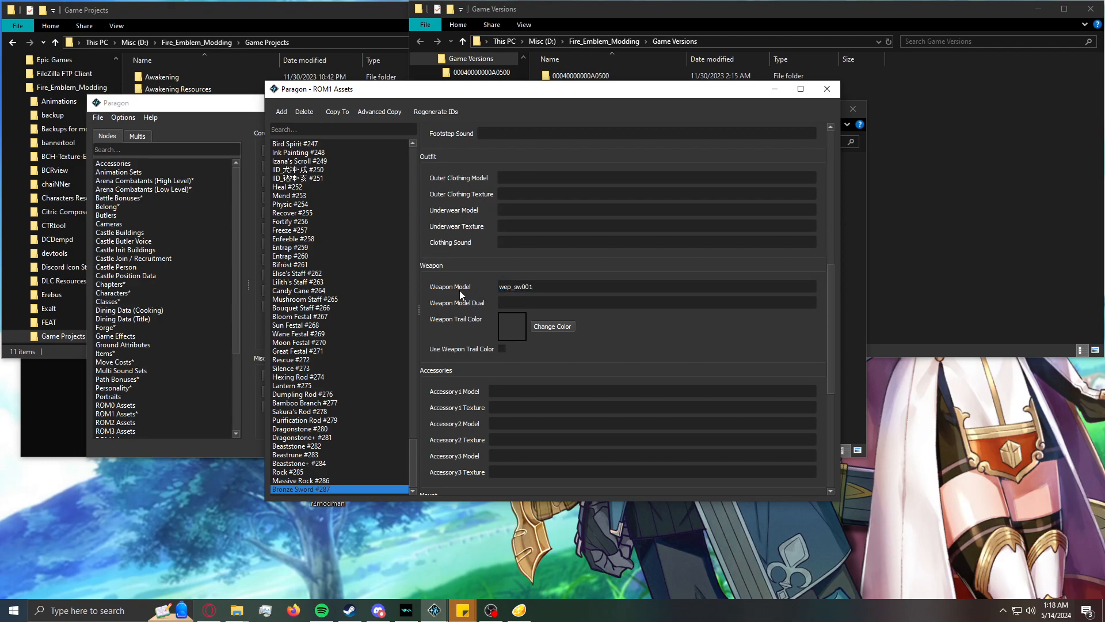
left_click(519, 287)
left_click(482, 285)
left_click(557, 287)
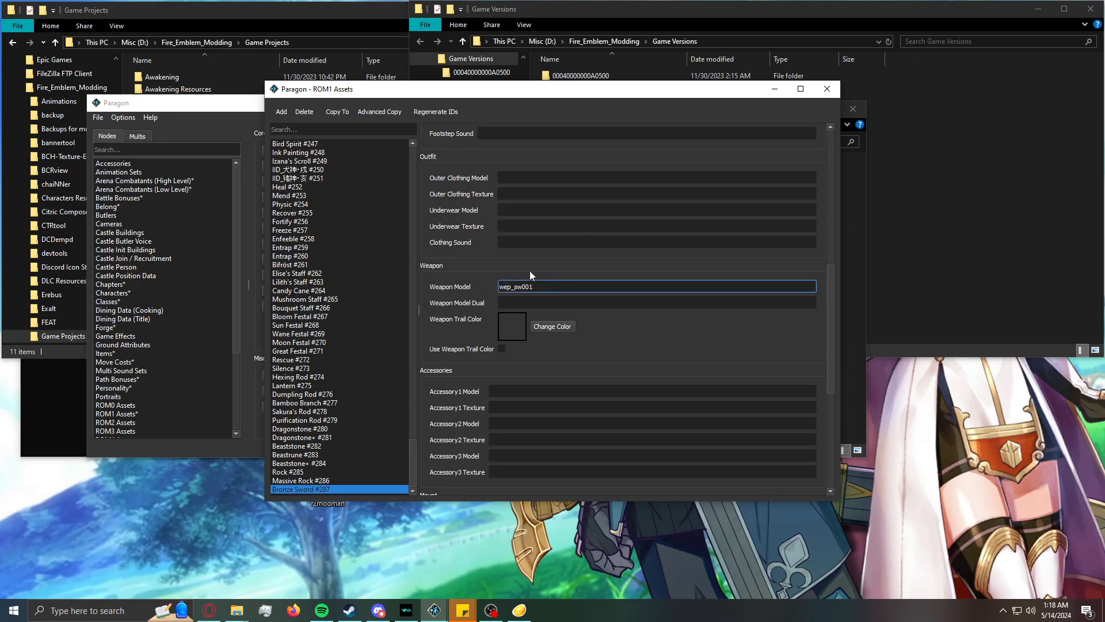
left_click(466, 293)
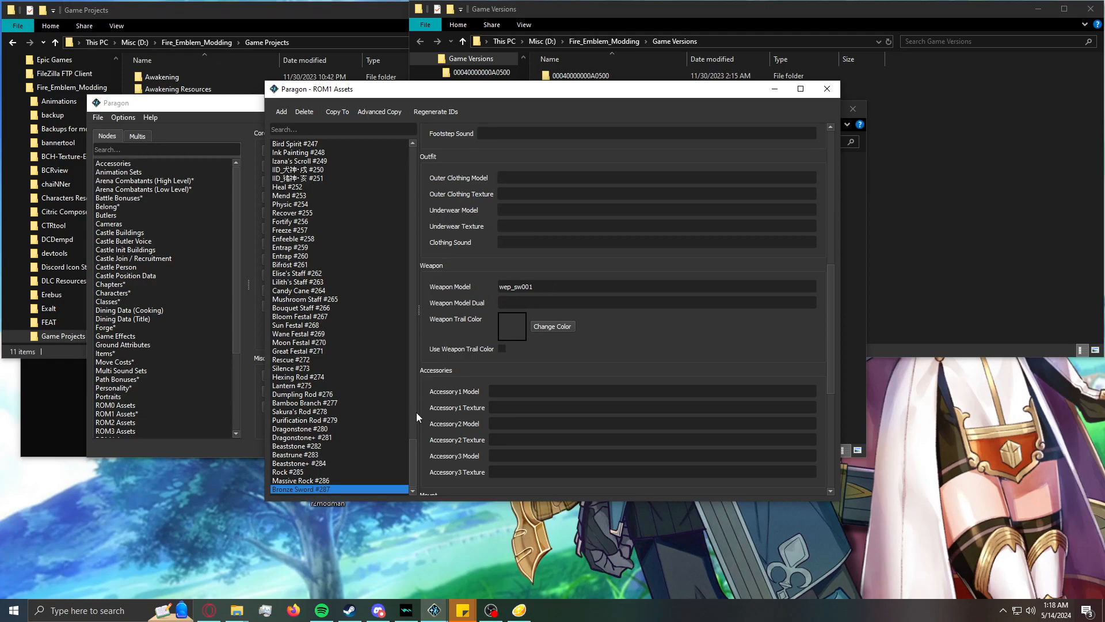
left_click(547, 287)
Compare the weapon models of Wakizashi #24, Spirit Katana #25, Levin Sword #9 and Brass Katana #13.
left_click_drag(412, 455, 411, 183)
left_click(361, 246)
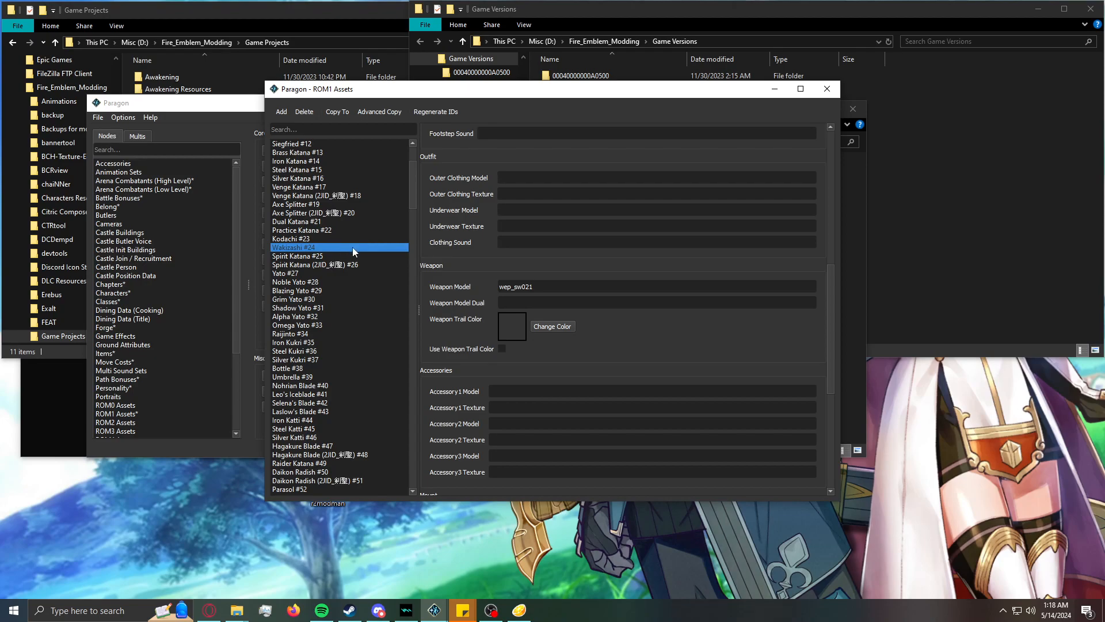
left_click(354, 257)
scroll(377, 288, "up", 3)
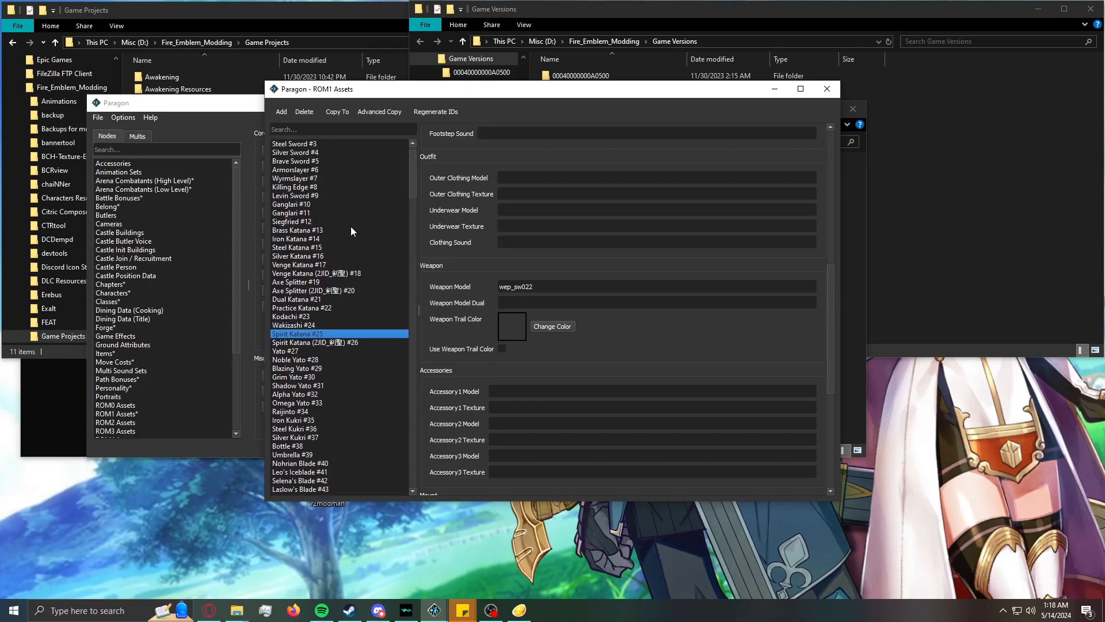
left_click(330, 195)
left_click(333, 229)
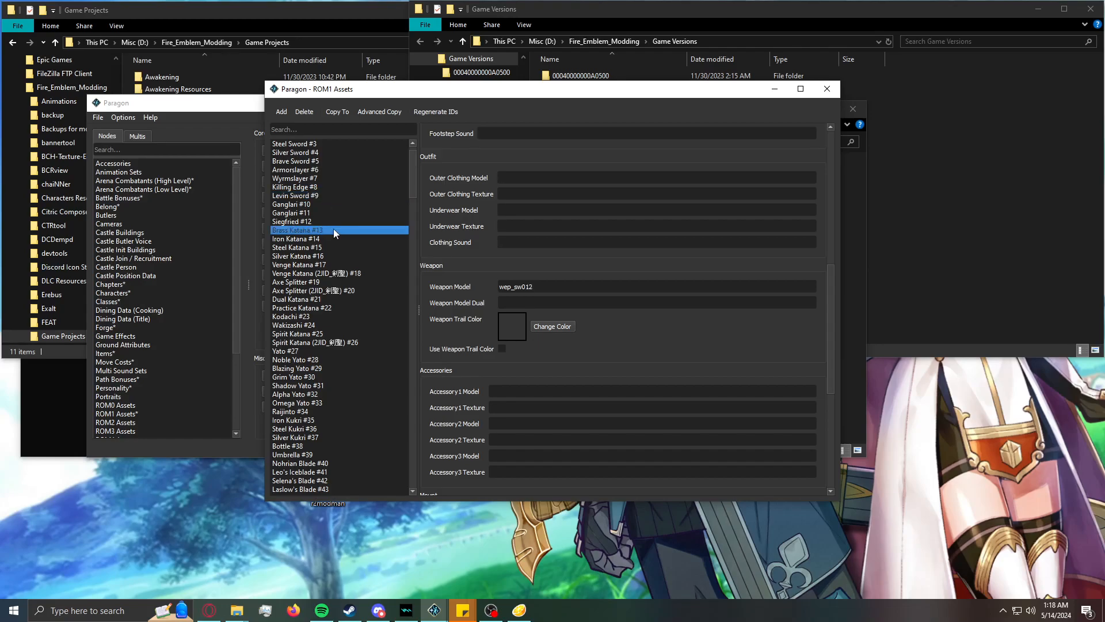
Copy Levin Sword #9's weapon model, wep_sw009, into the Neo Blade #287 entry and close the ROM1 assets.
left_click(354, 196)
double_click(517, 286)
key("ctrl+c")
left_click_drag(412, 198, 413, 486)
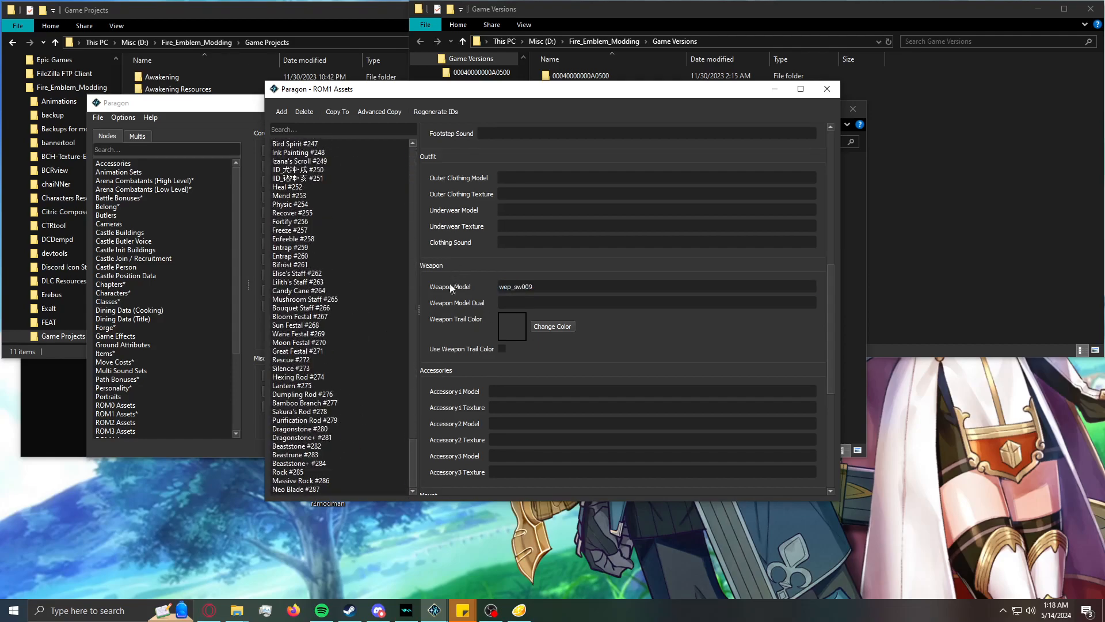
left_click(345, 488)
double_click(516, 286)
key("ctrl+v")
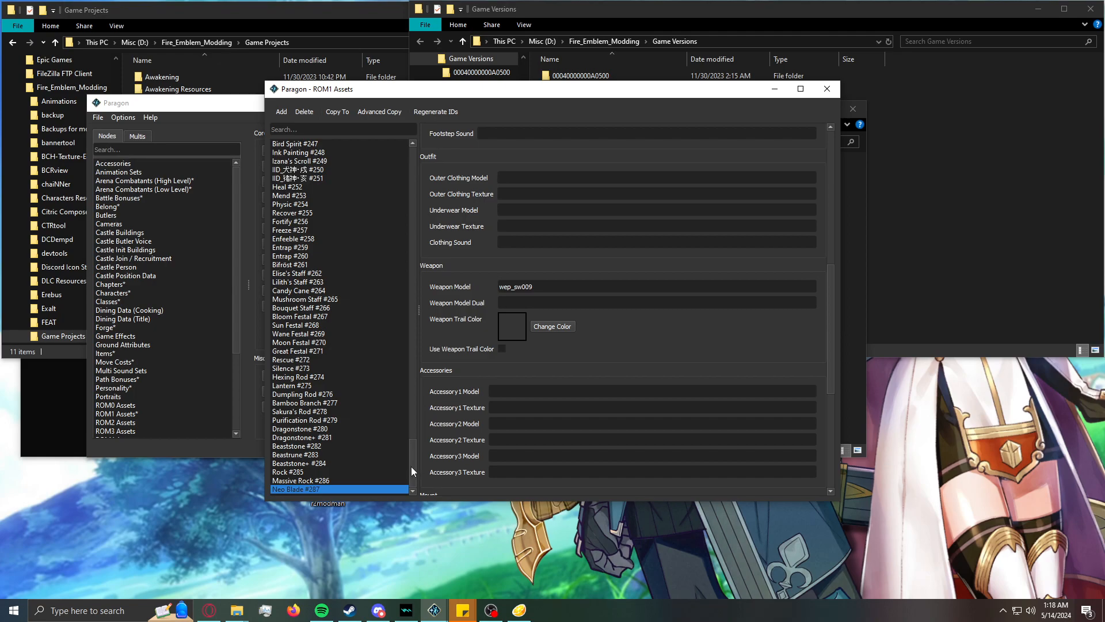
left_click(826, 90)
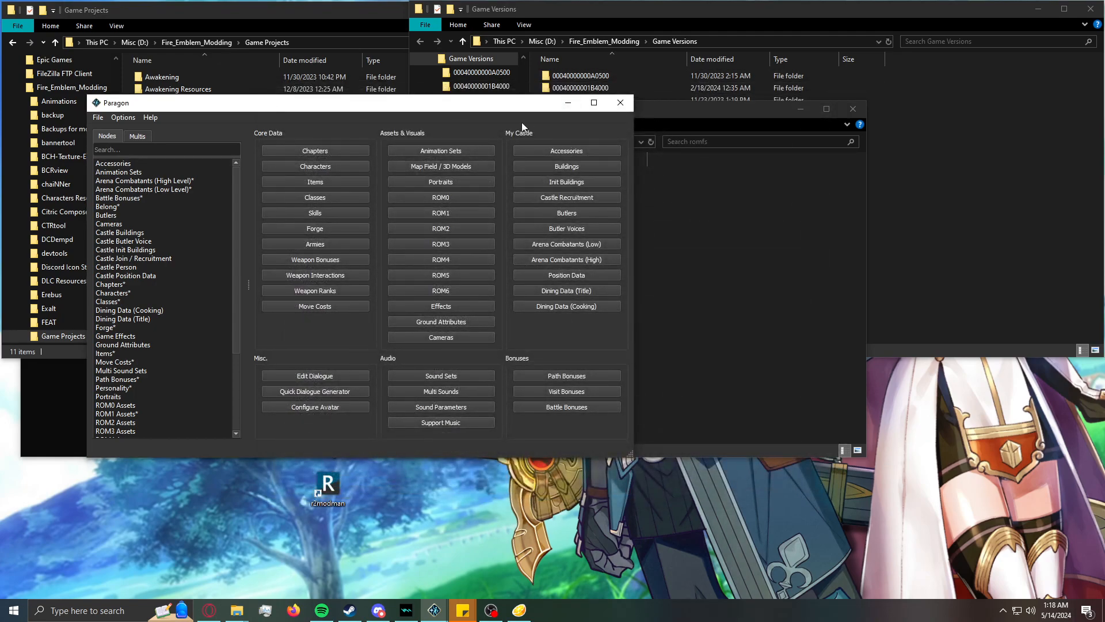
Switch to File Explorer and open the Video Tutorial folder in Game Projects.
left_click_drag(391, 111, 555, 137)
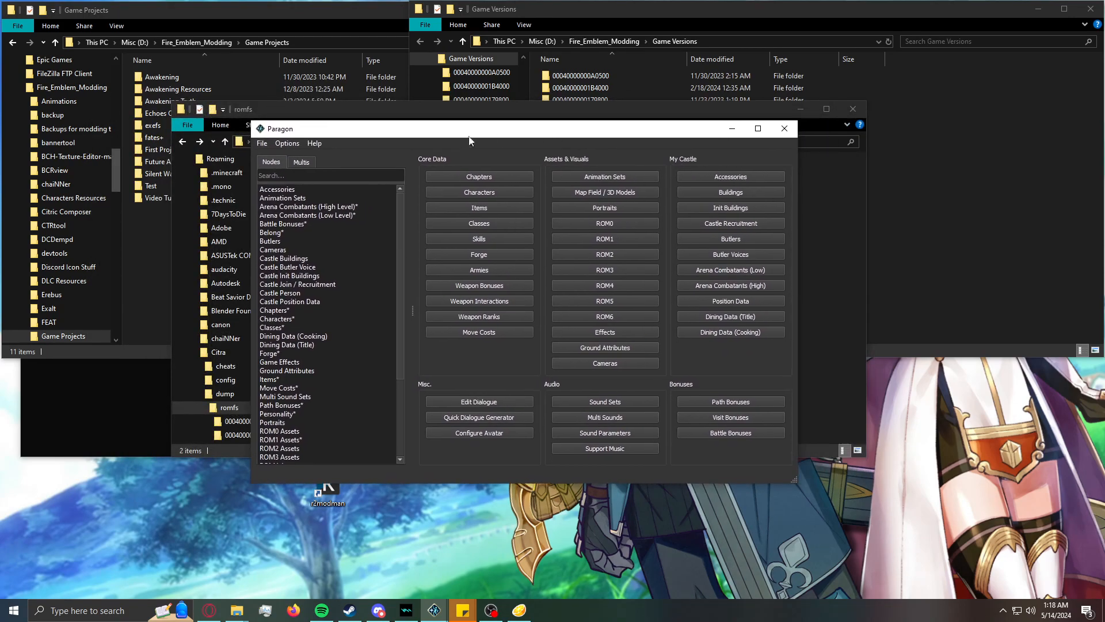
left_click(262, 144)
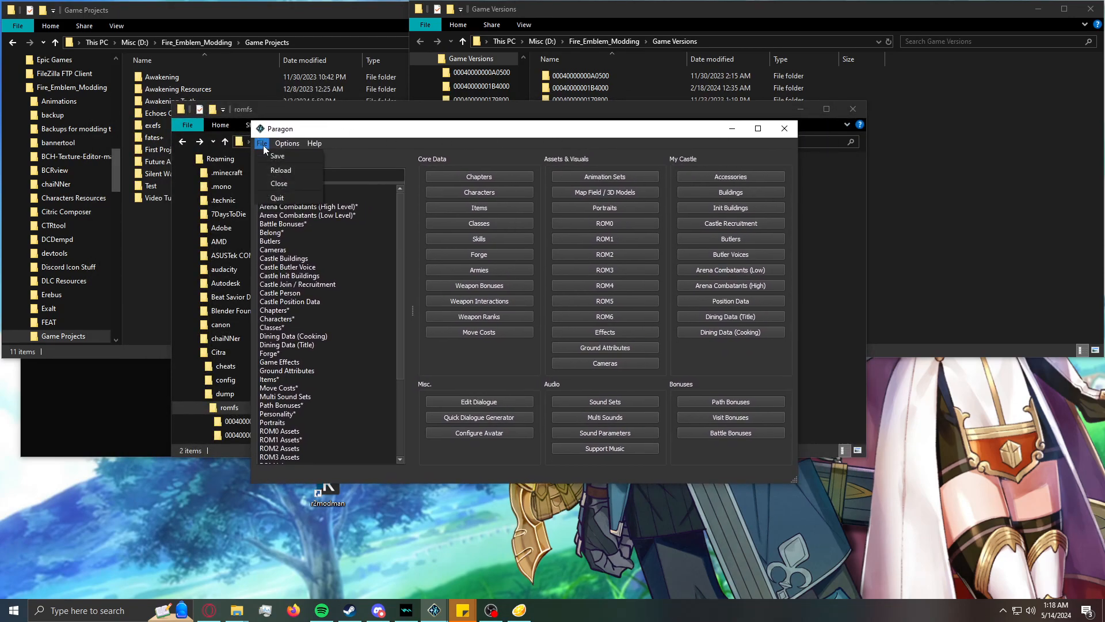
left_click(290, 98)
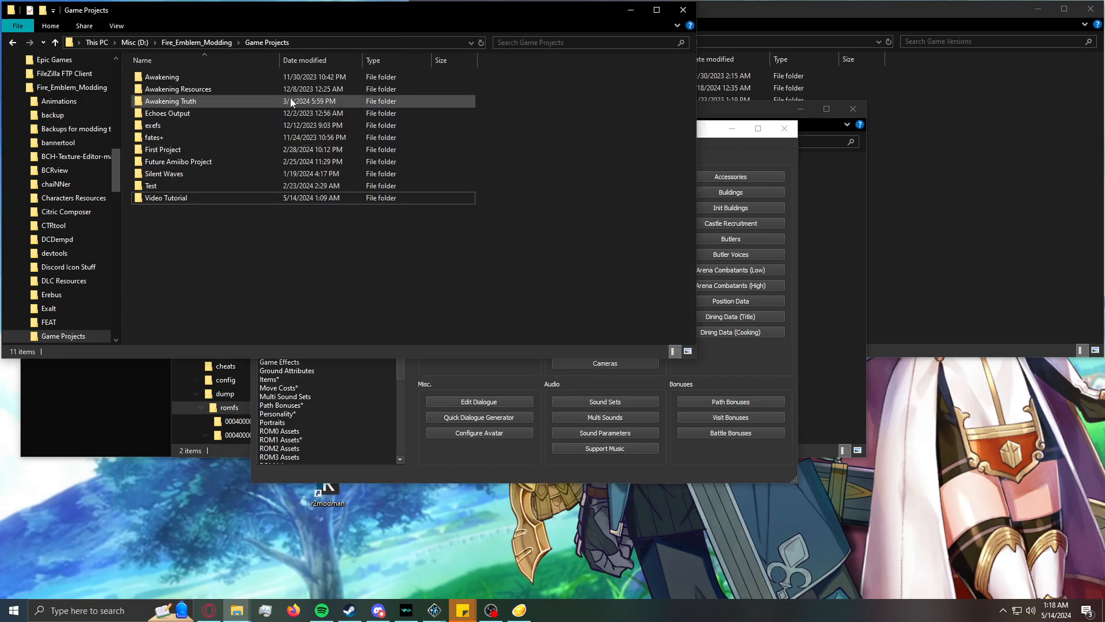
double_click(263, 202)
left_click_drag(291, 15, 271, 44)
Save the Paragon project and return to the Video Tutorial folder to check its output.
left_click(721, 155)
left_click(264, 145)
left_click(264, 153)
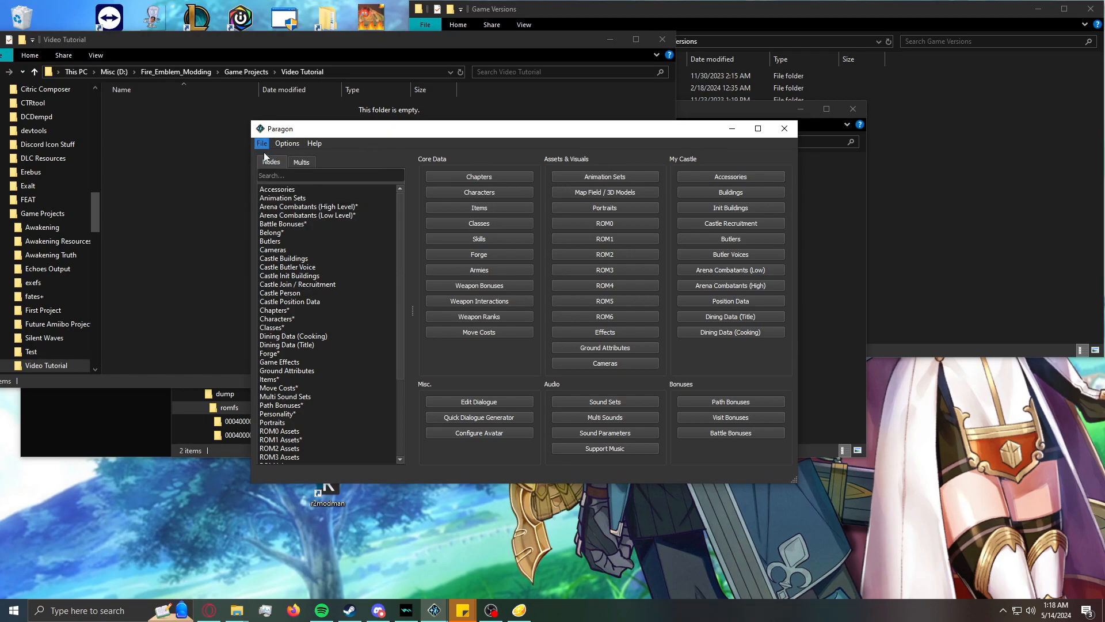
left_click(192, 187)
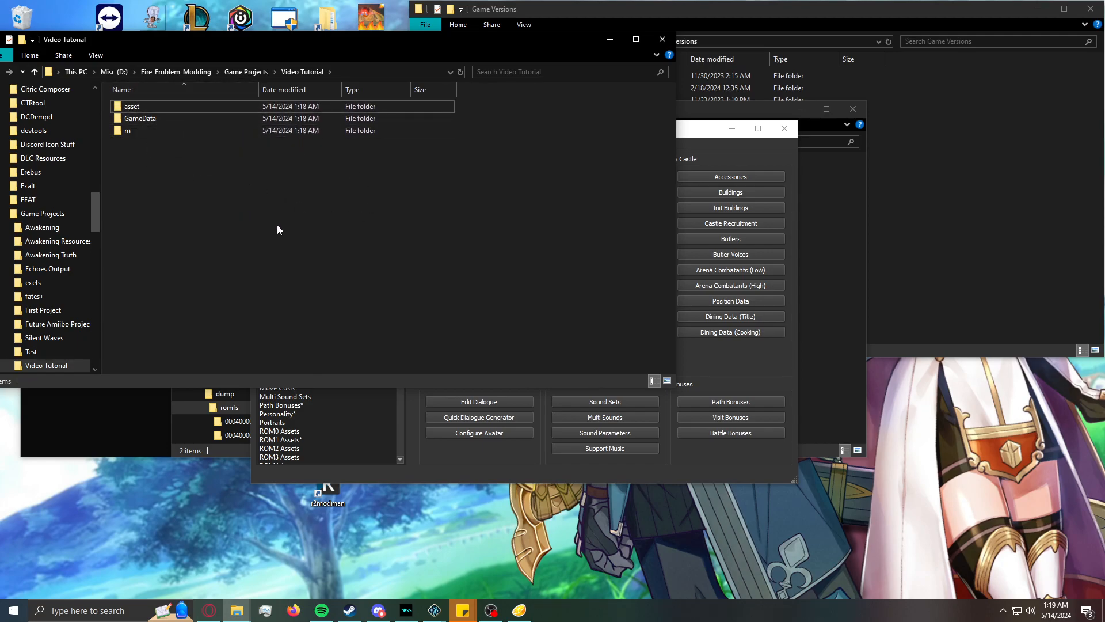
Switch to Citra, open the mods location of Fire Emblem Fates - Special Edition and enter its romfs folder.
left_click(518, 610)
left_click_drag(487, 363, 712, 146)
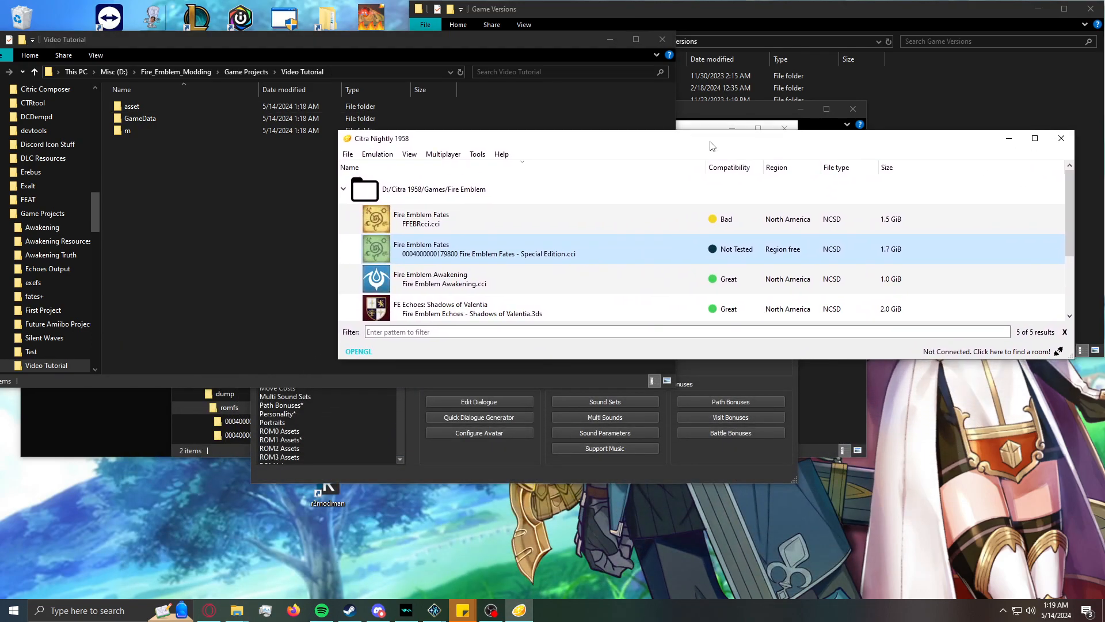
right_click(516, 257)
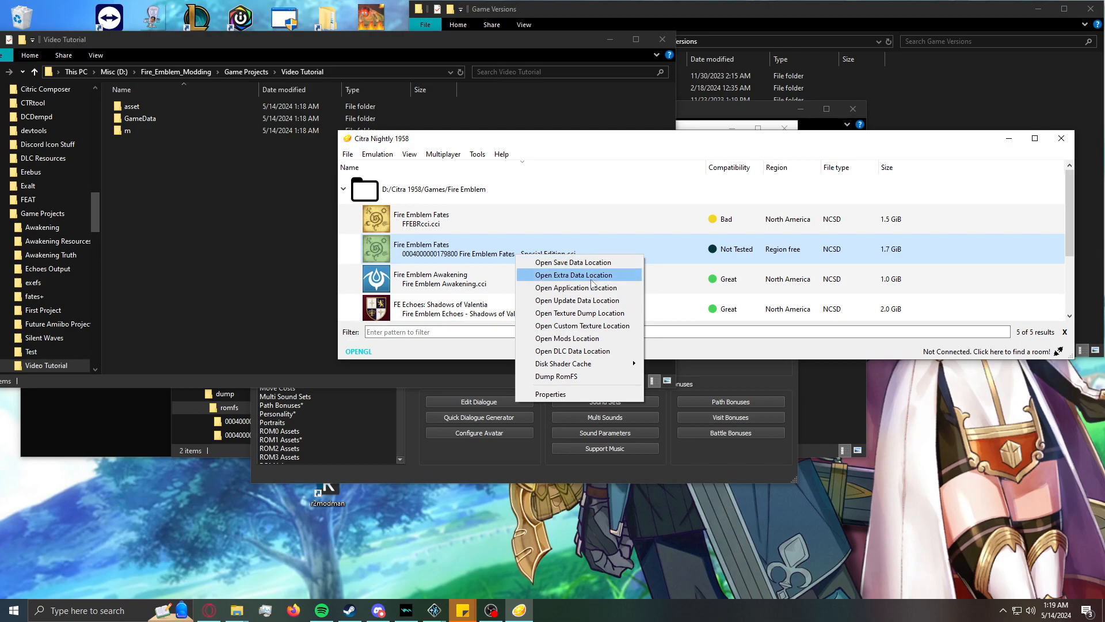
left_click(600, 339)
left_click_drag(325, 60, 694, 76)
double_click(561, 145)
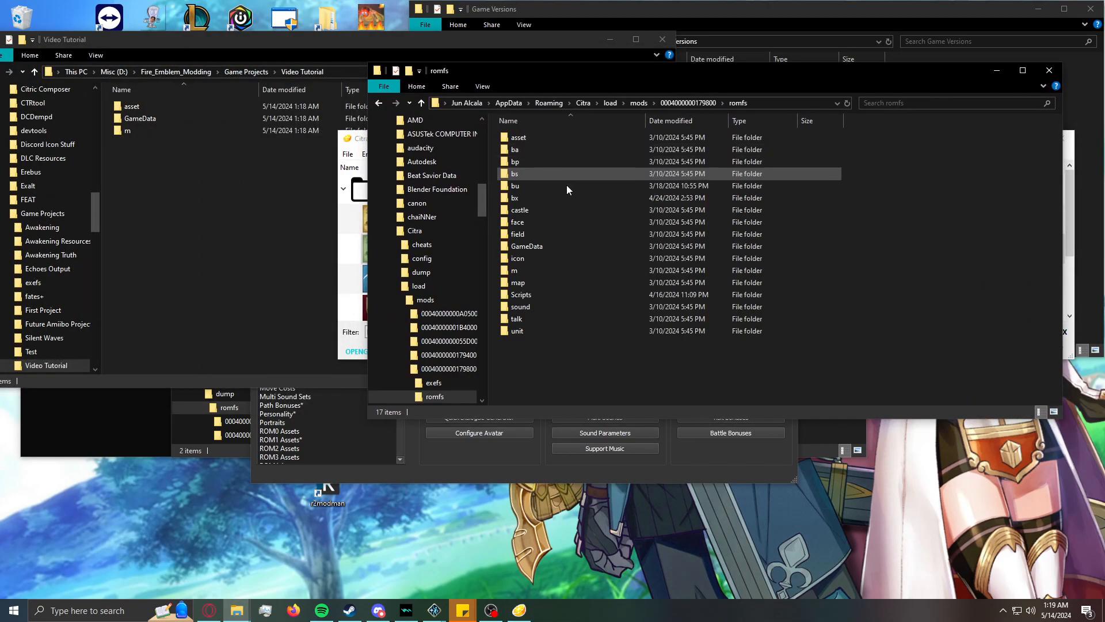
left_click_drag(142, 147, 176, 109)
left_click_drag(358, 131, 672, 282)
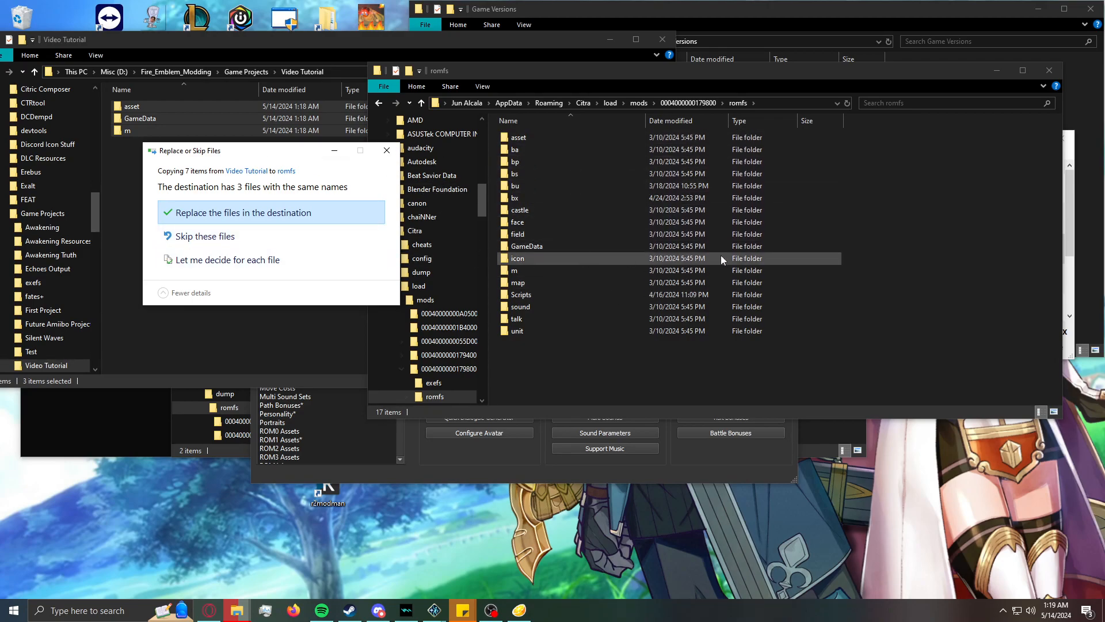
left_click(387, 150)
left_click(344, 214)
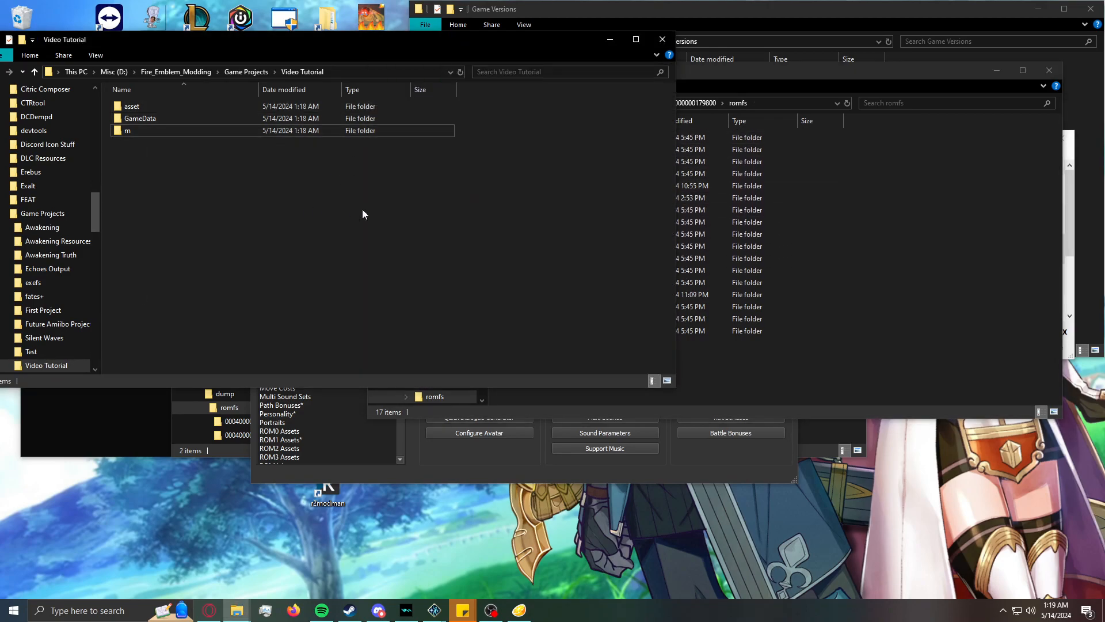
Bring the mod's romfs folder window to the front, overlapping the Video Tutorial folder window.
left_click(787, 373)
left_click(271, 228)
left_click_drag(713, 73, 430, 110)
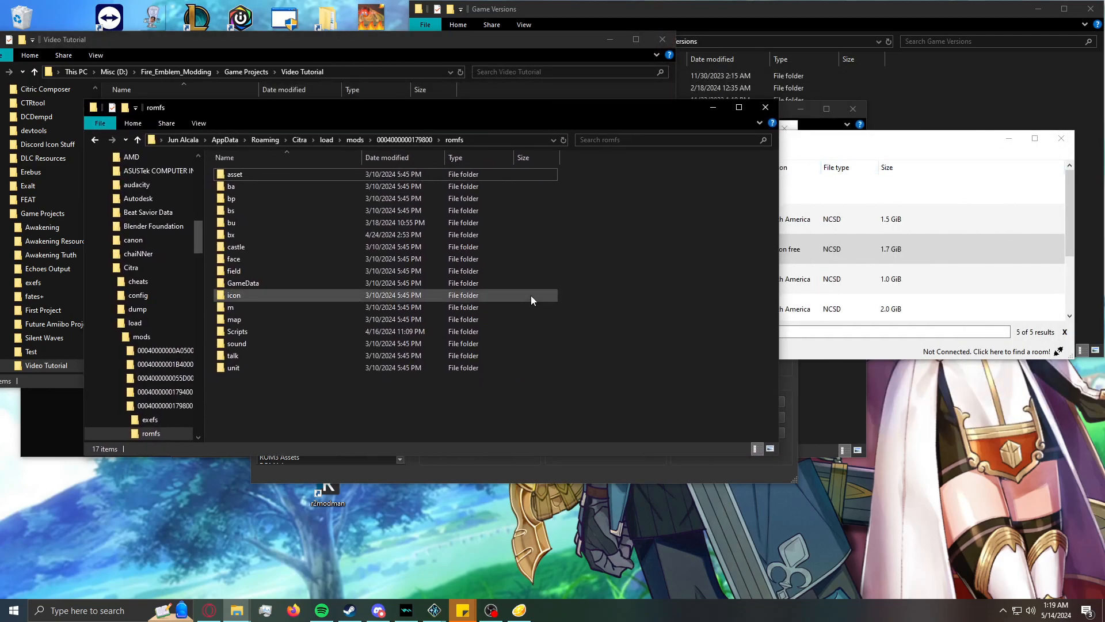